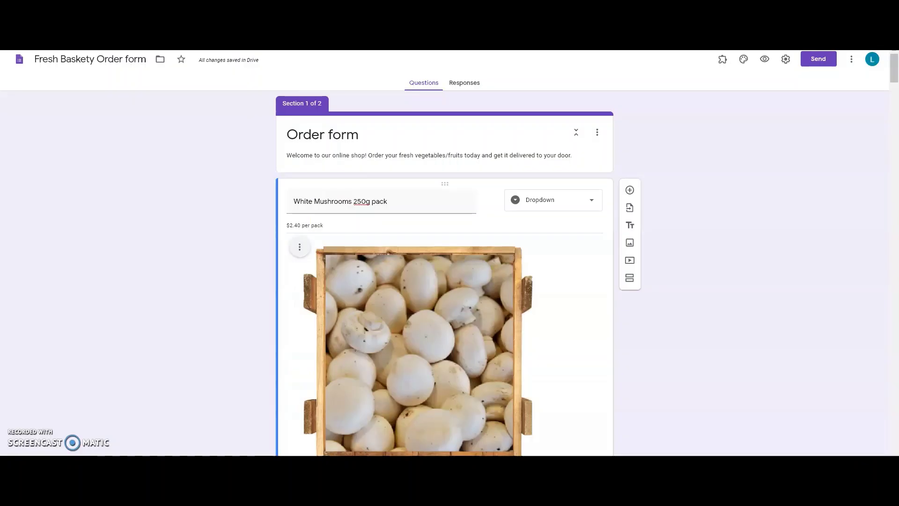
Keep the mushroom question as a Dropdown and look over its price description
left_click(585, 201)
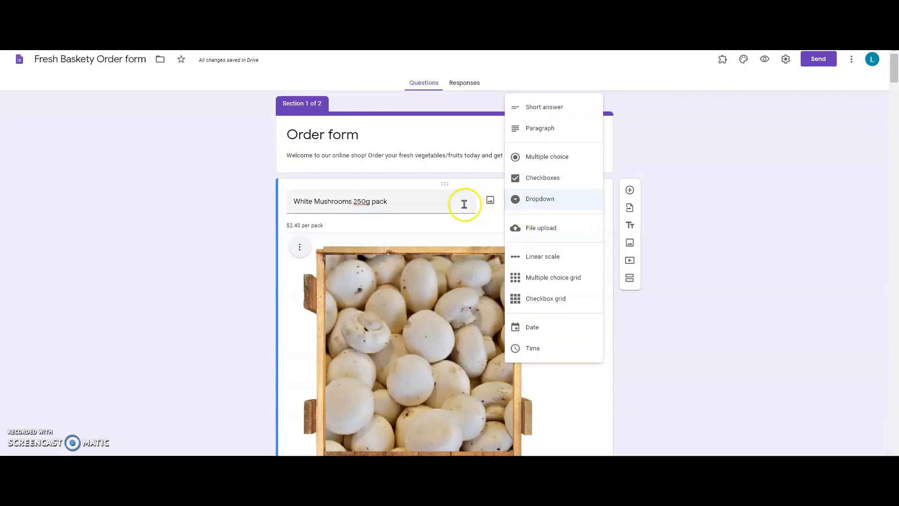
left_click(464, 204)
left_click(467, 222)
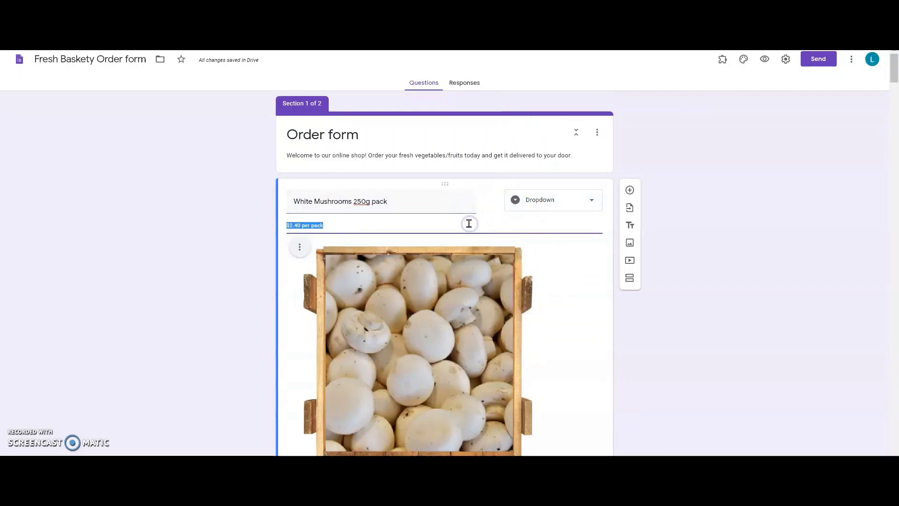
left_click(636, 294)
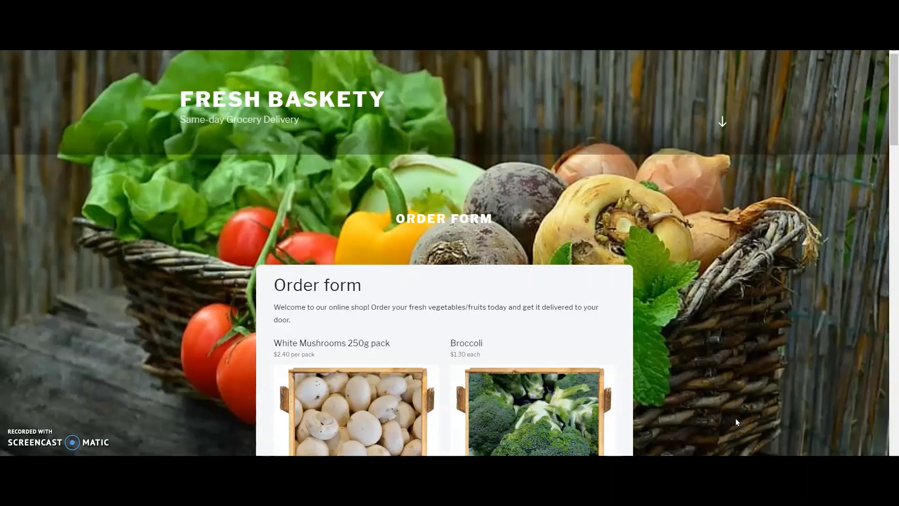
Scroll through the embedded Fresh Baskety order form and go on to the Review & Place your Order page
scroll(735, 421, "down", 1)
scroll(736, 421, "down", 15)
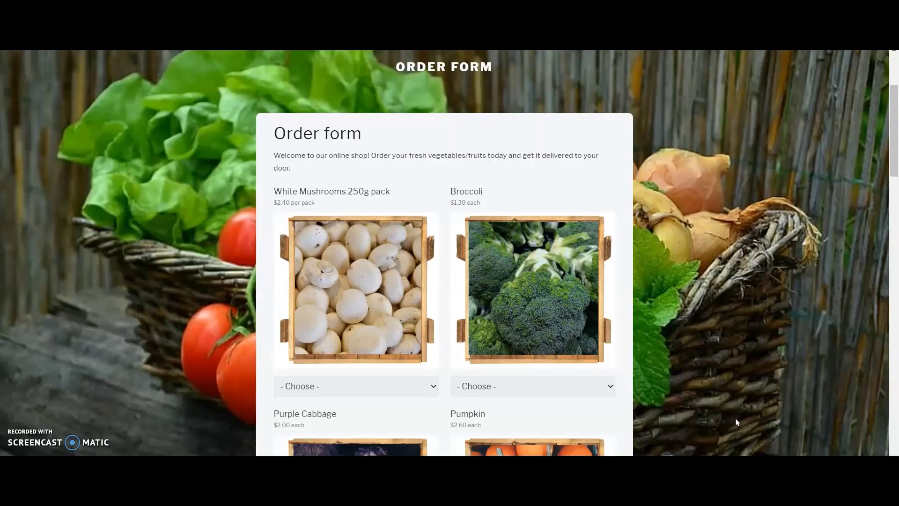
scroll(736, 421, "down", 10)
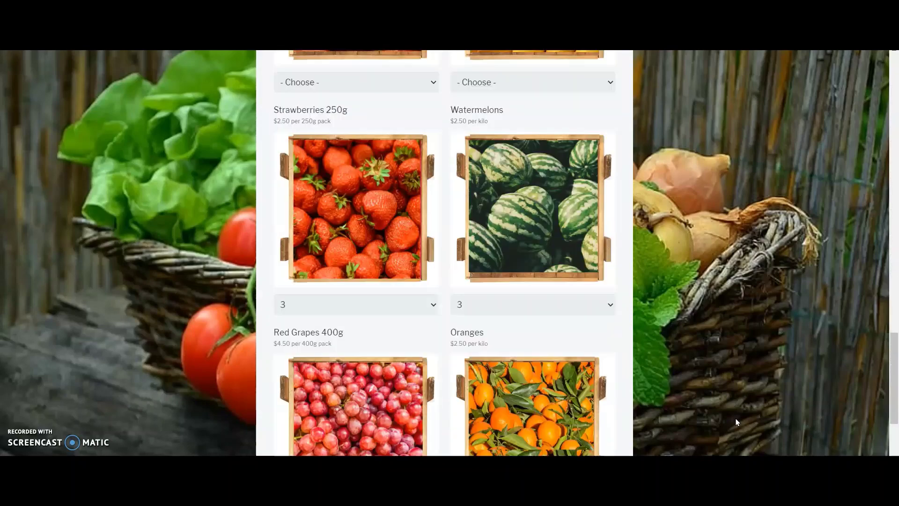
left_click(287, 322)
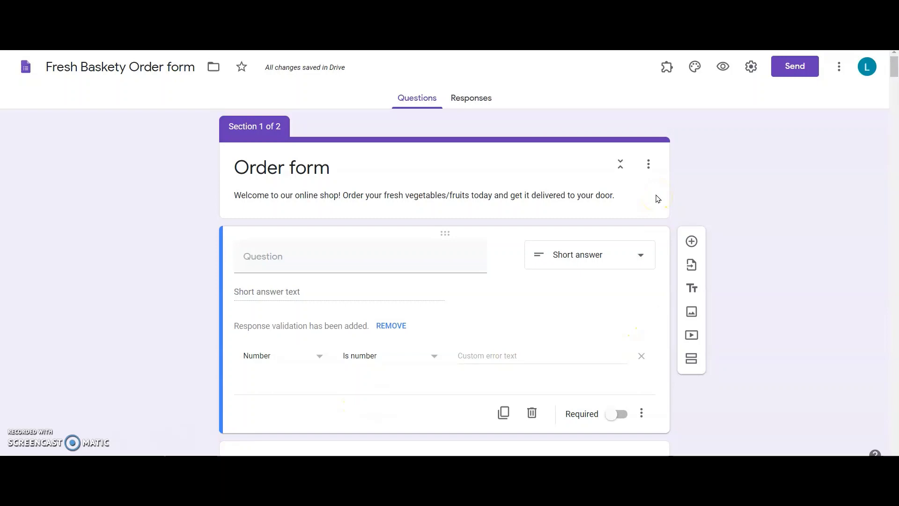
Title the blank question 'White mushrooms 250g pack' and attach the Mushrooms.png picture
left_click(429, 259)
left_click(430, 261)
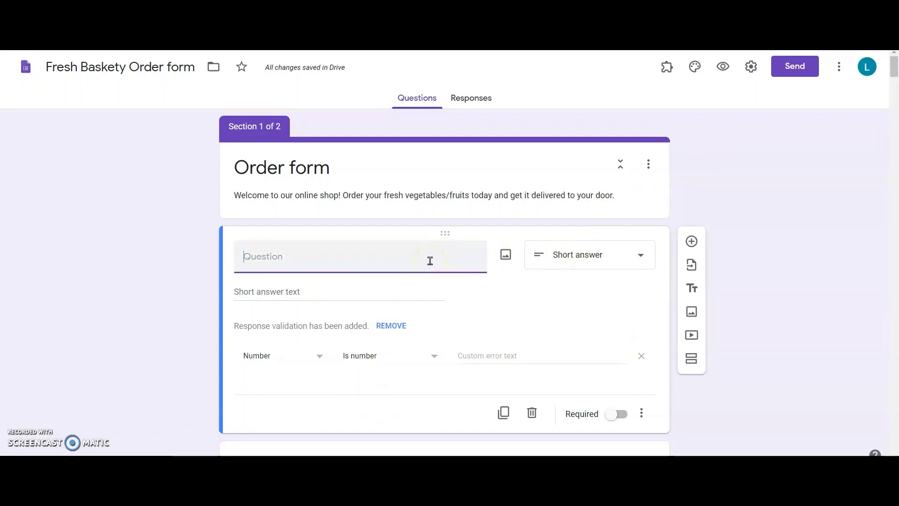
type("White mushrooms 250g pack")
type("White mushrooms 250g pack")
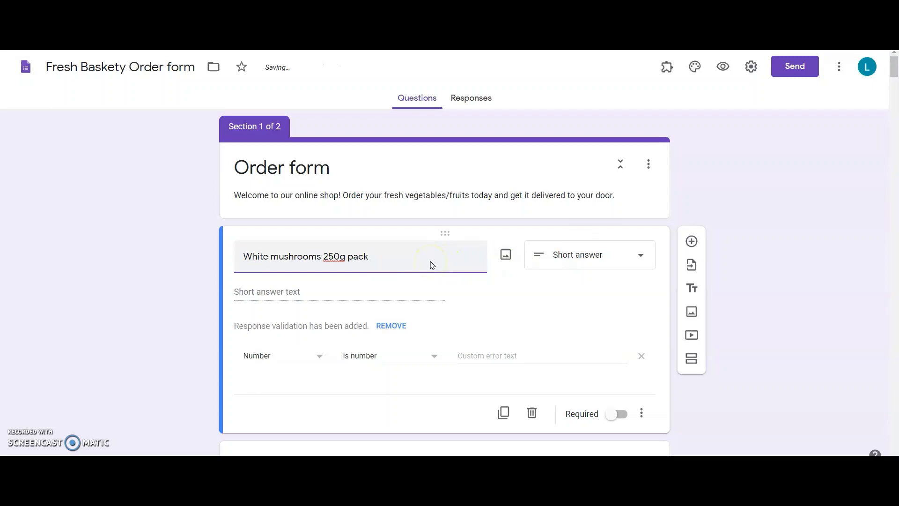
left_click(505, 255)
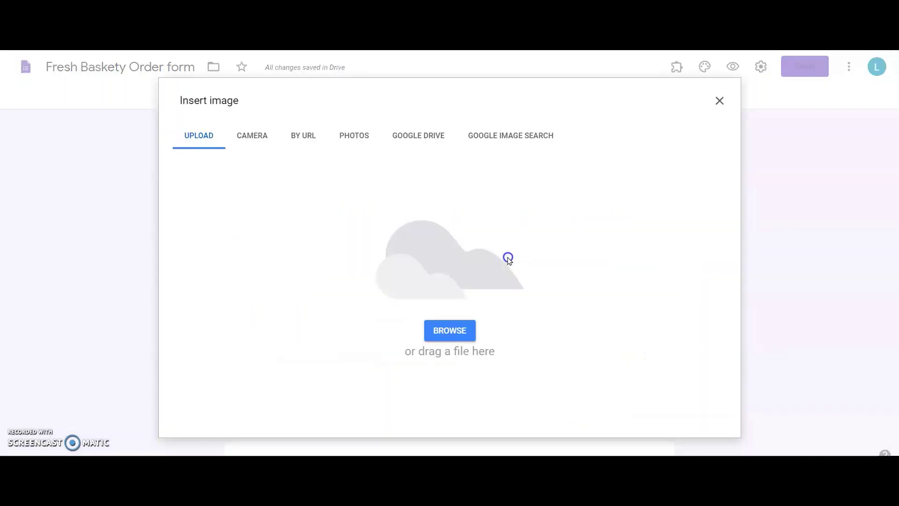
left_click(439, 330)
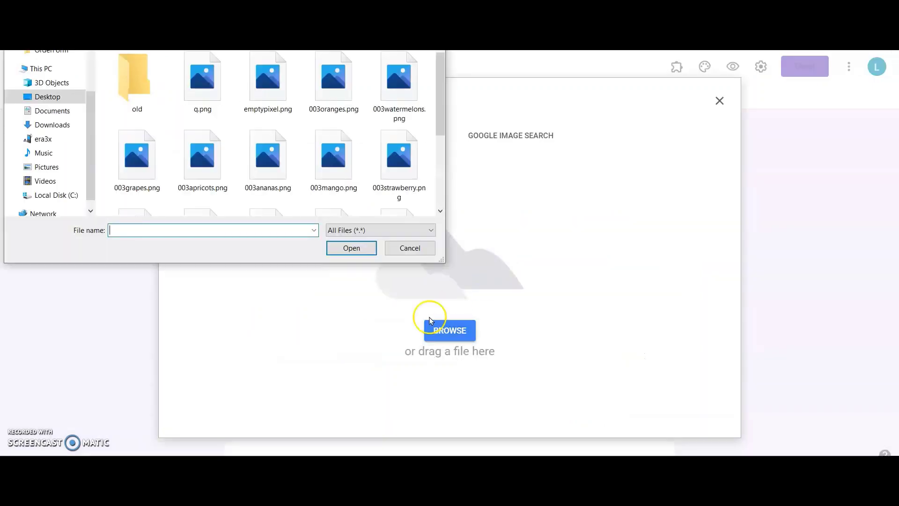
left_click(398, 176)
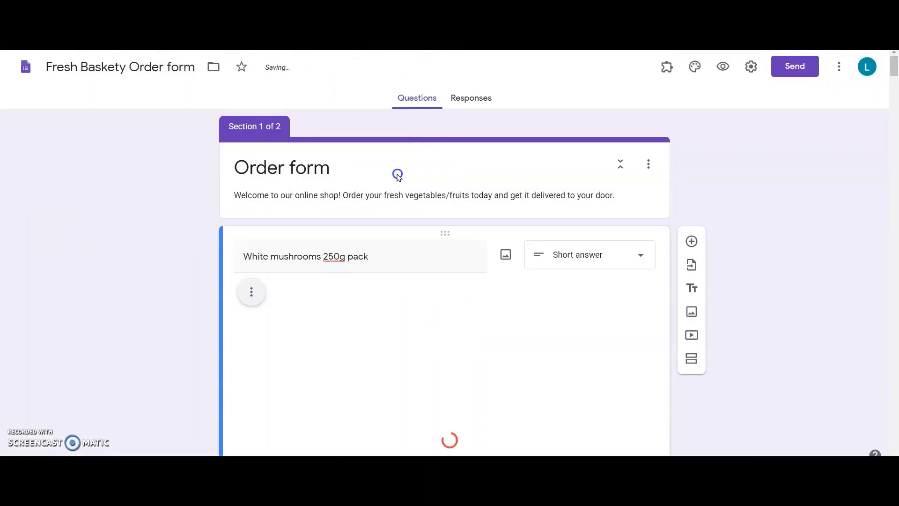
Make the mushroom question a Dropdown with quantity options 1 through 5
left_click(633, 256)
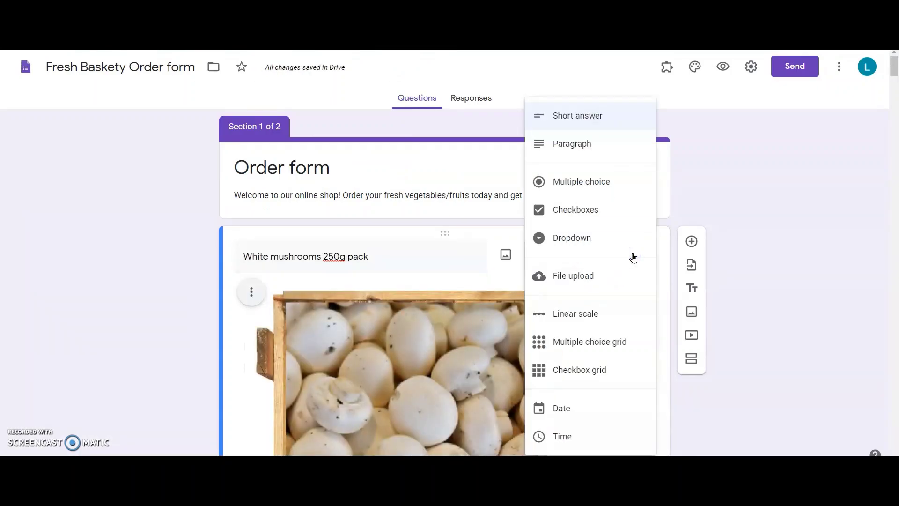
left_click(618, 241)
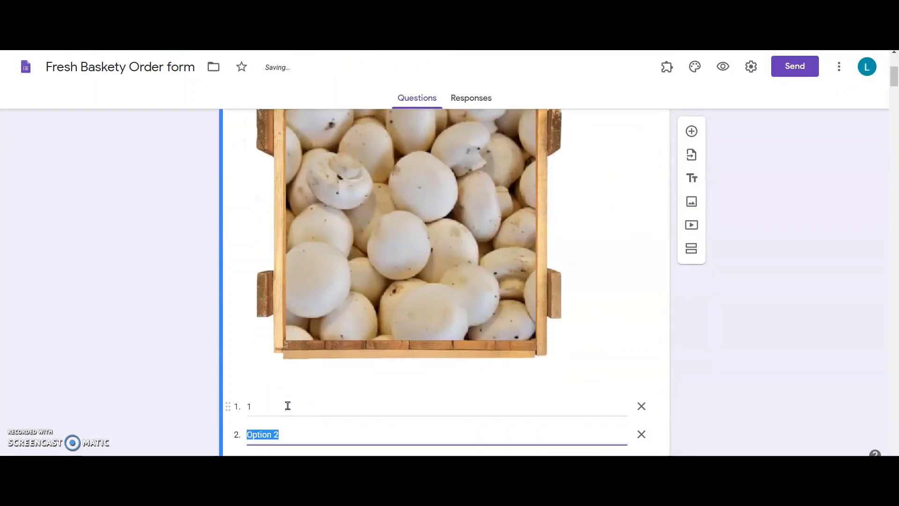
type("2")
key("Return")
type("3")
key("Return")
type("4")
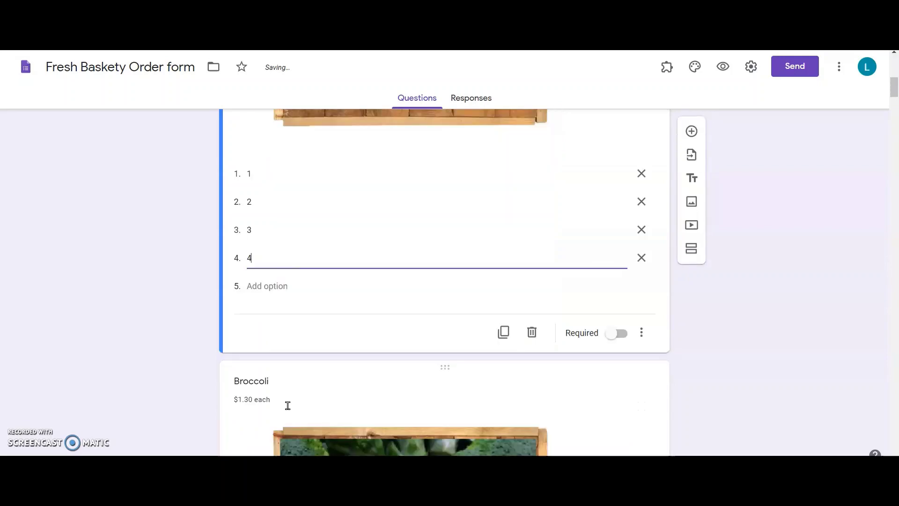
key("Return")
type("5")
scroll(550, 377, "up", 2)
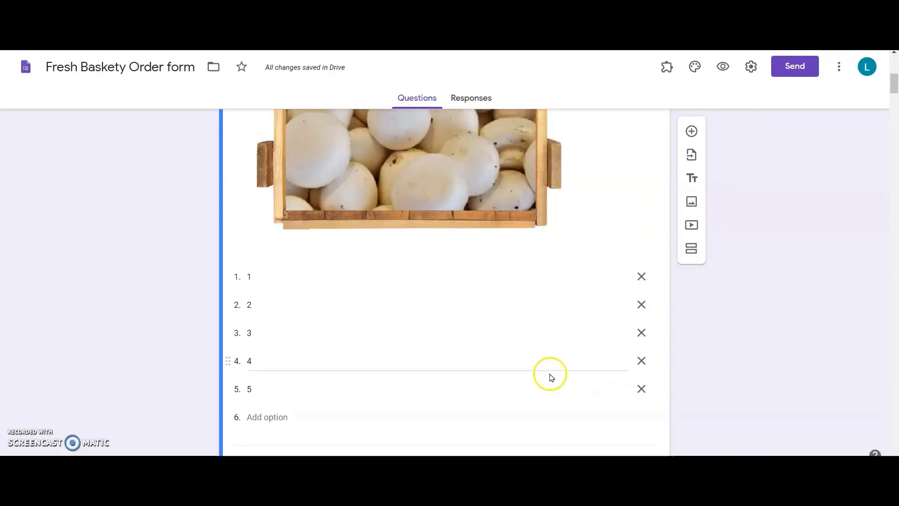
scroll(549, 373, "up", 6)
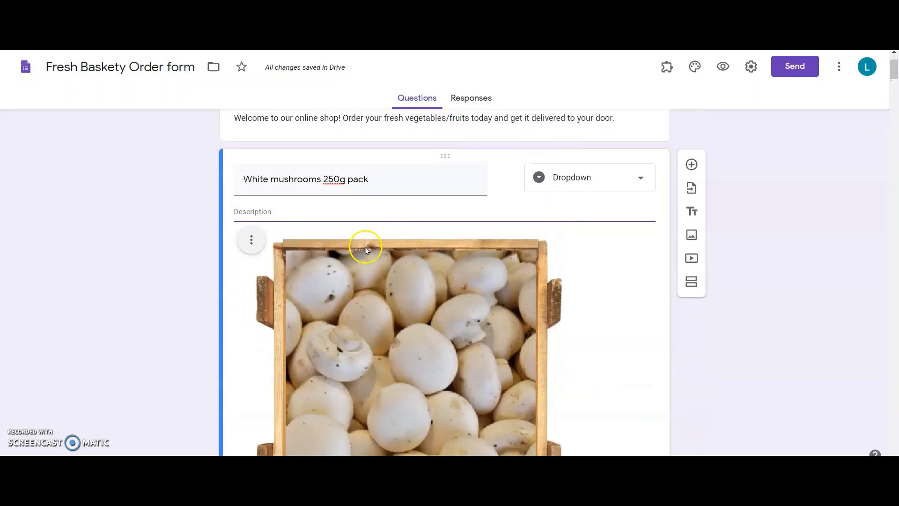
Enter '$2.40 per 250g pack' as the mushroom question's description
left_click(323, 206)
type("$2.40 per")
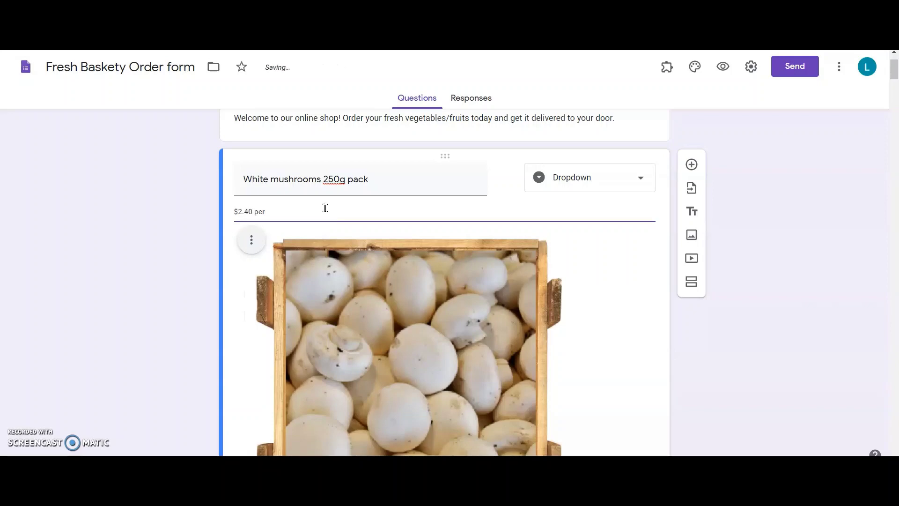
type(" 250g pack")
left_click(130, 388)
left_click(333, 215)
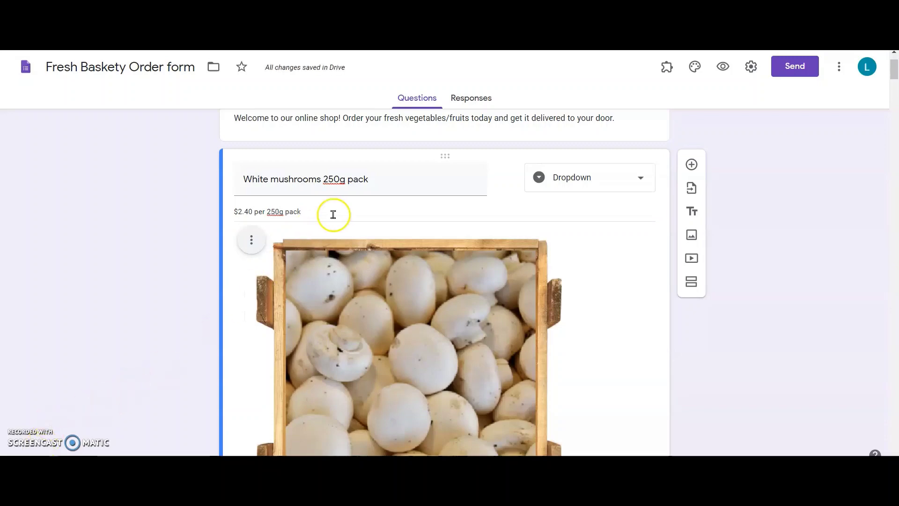
left_click_drag(253, 213, 230, 213)
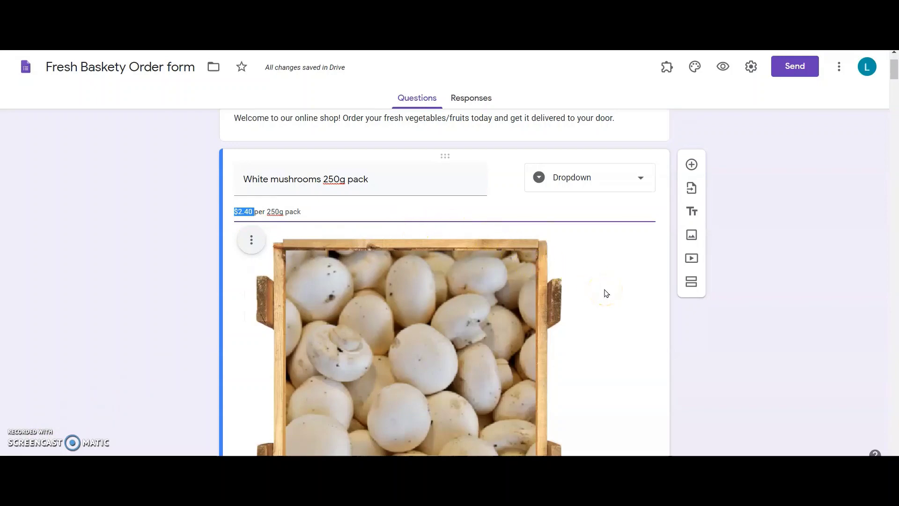
left_click_drag(320, 212, 255, 211)
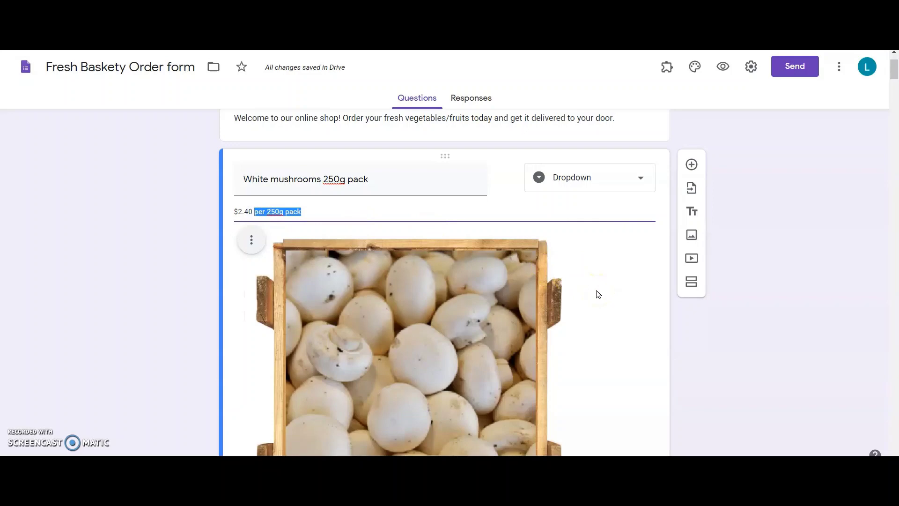
At the end of the form, name a new title section 'Order Summary'
scroll(597, 294, "down", 3)
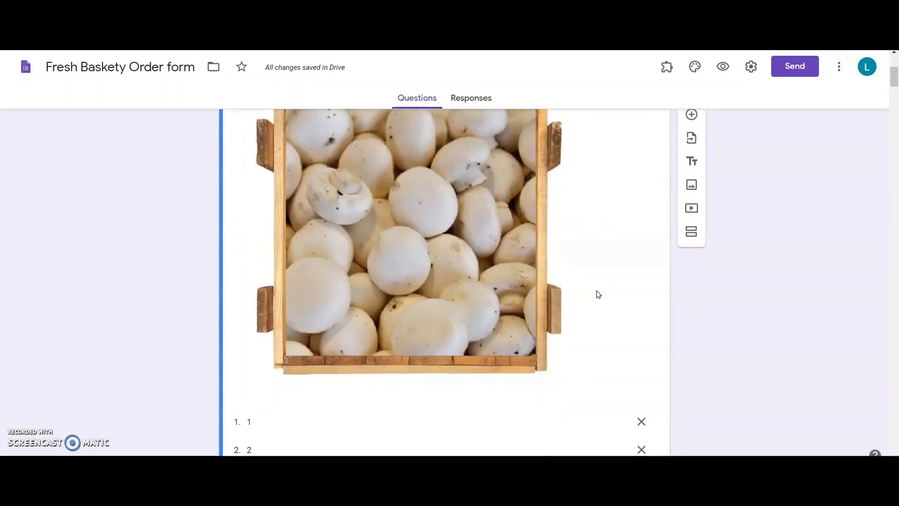
scroll(598, 294, "down", 15)
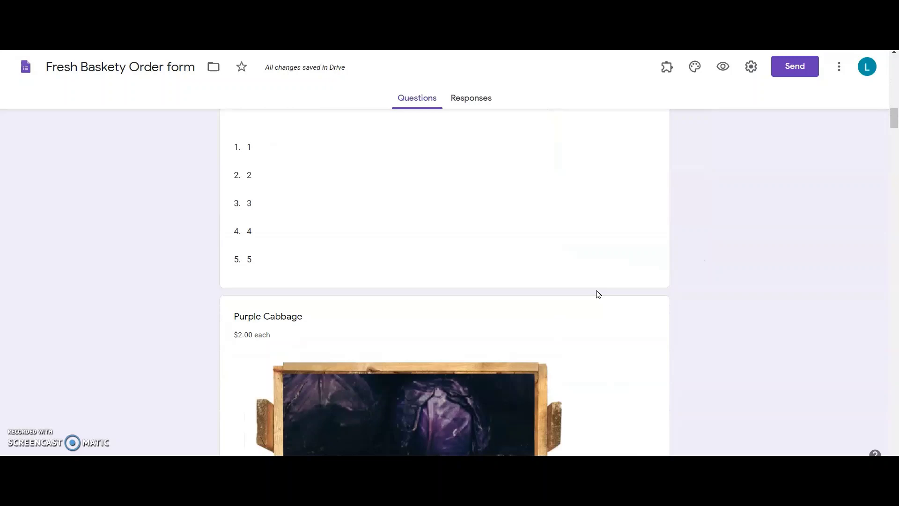
scroll(598, 294, "down", 20)
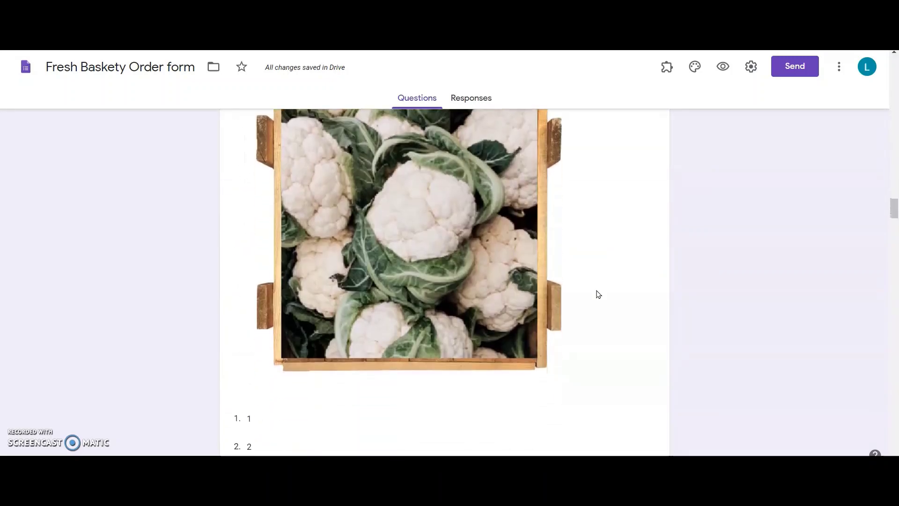
scroll(598, 294, "down", 20)
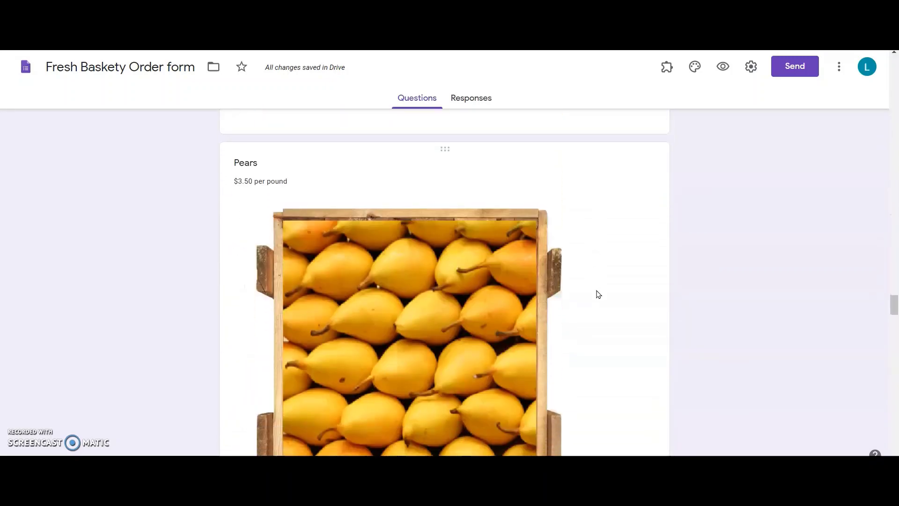
scroll(598, 294, "down", 20)
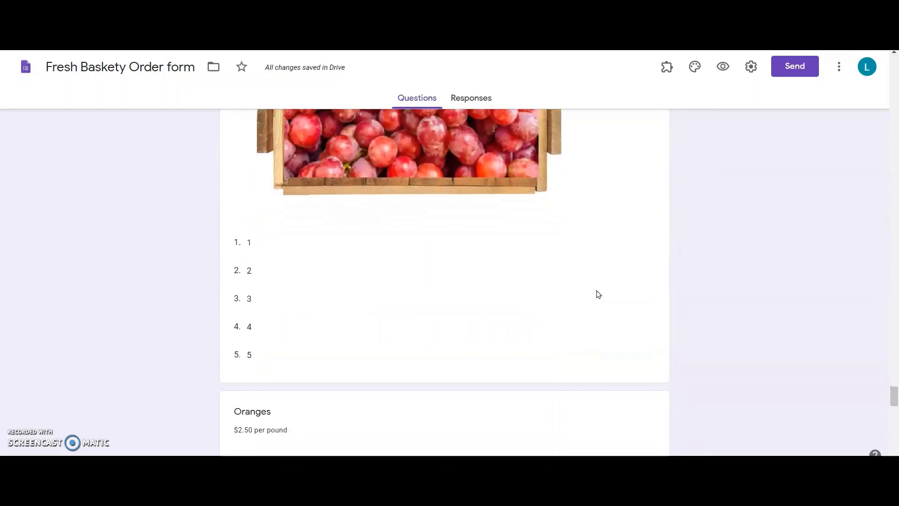
scroll(598, 294, "down", 15)
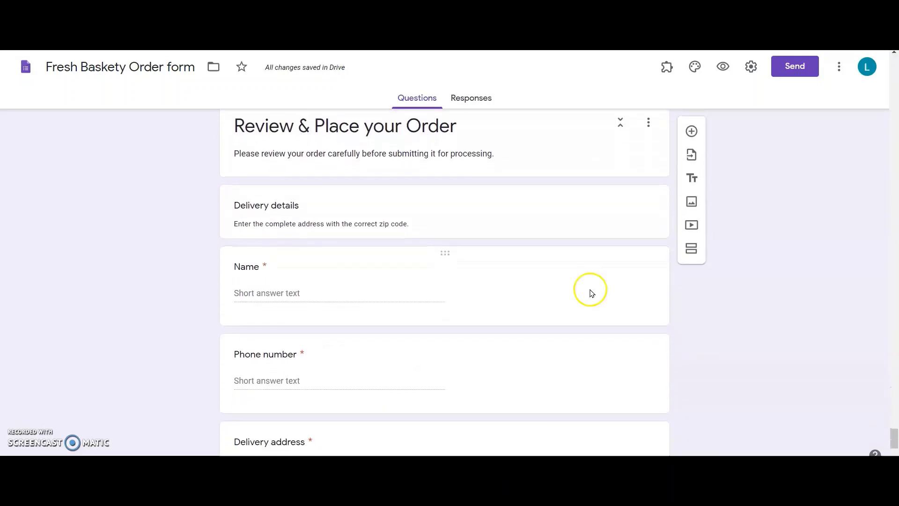
left_click(461, 289)
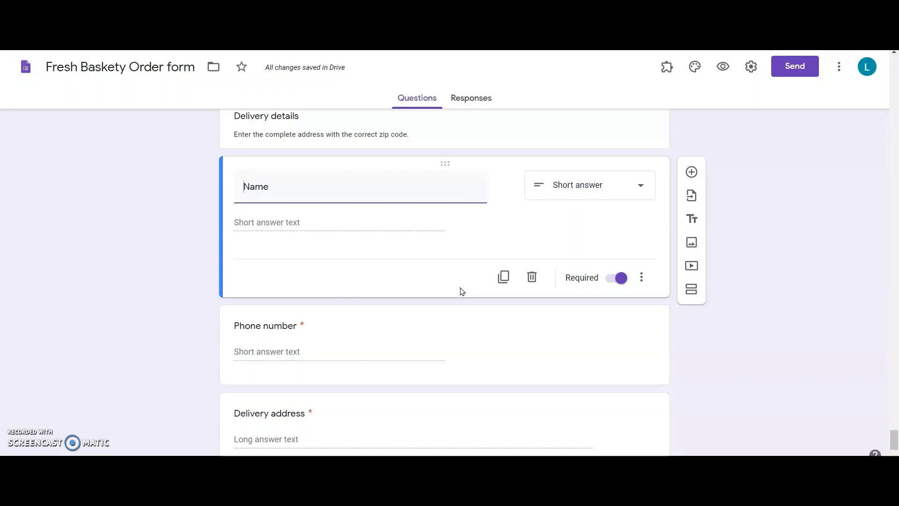
scroll(461, 290, "down", 4)
left_click(277, 284)
type("Order")
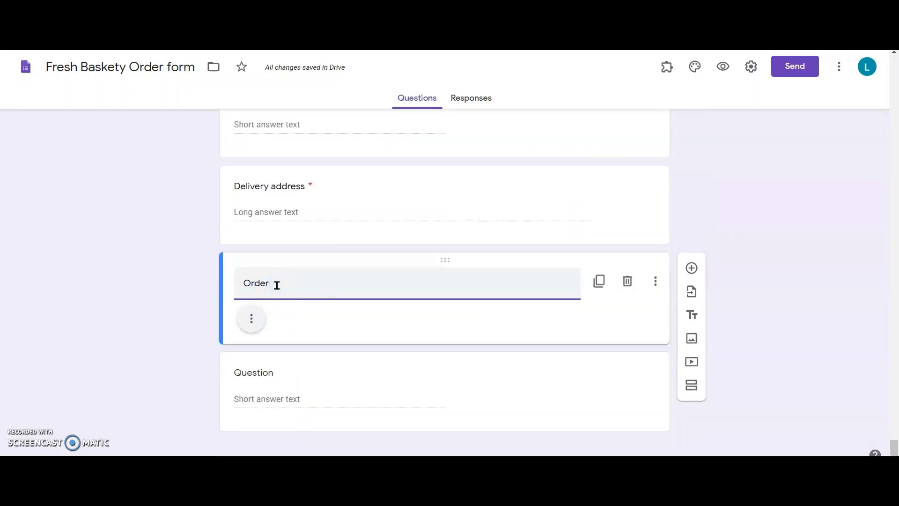
type(" Summary")
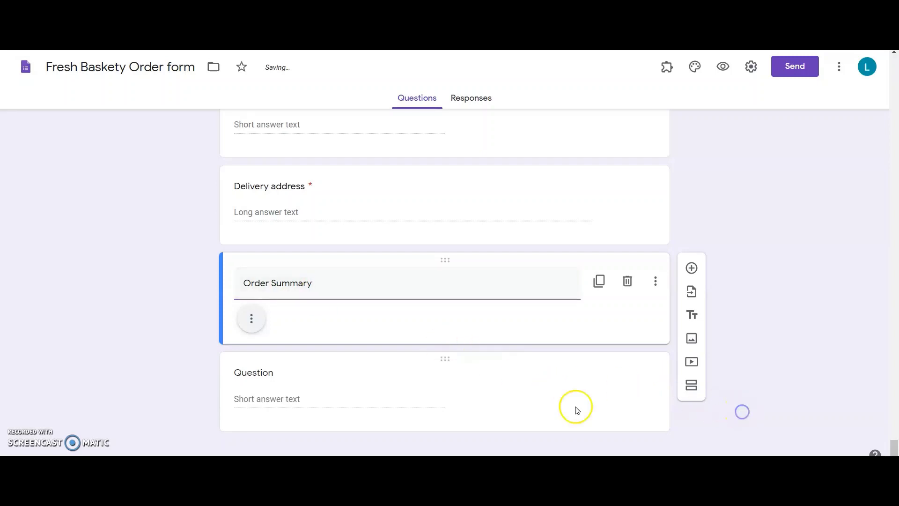
Title the short-answer question below it 'Total Amount'
left_click(265, 372)
type("Total Amount")
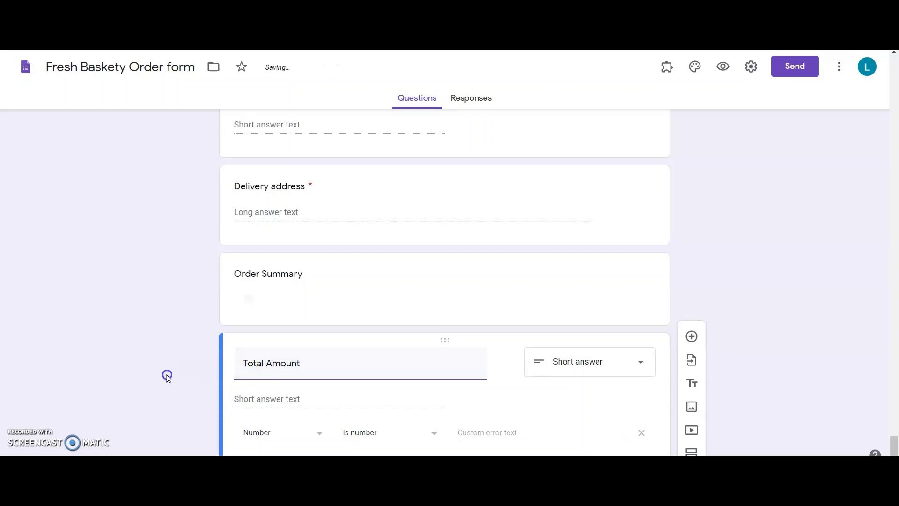
left_click(164, 377)
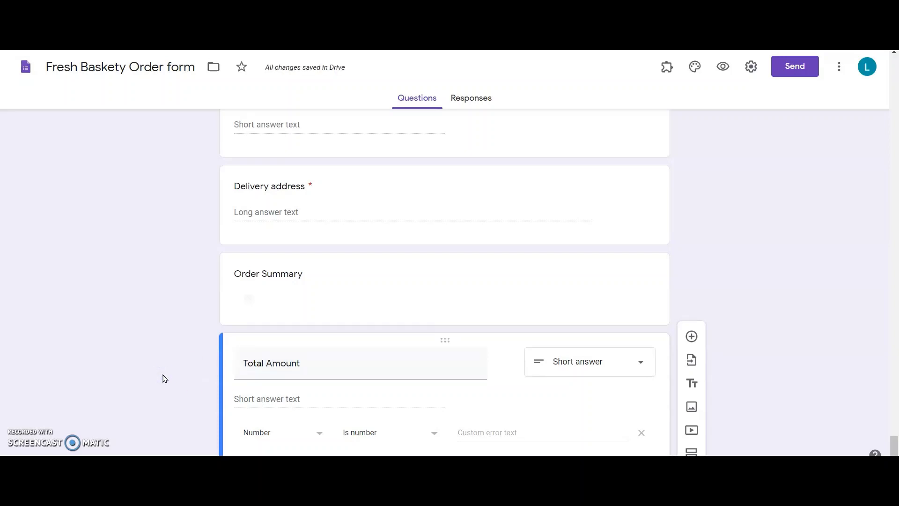
Launch the Formfacade add-on to customize the Fresh Baskety order form
scroll(164, 379, "down", 1)
scroll(165, 378, "down", 2)
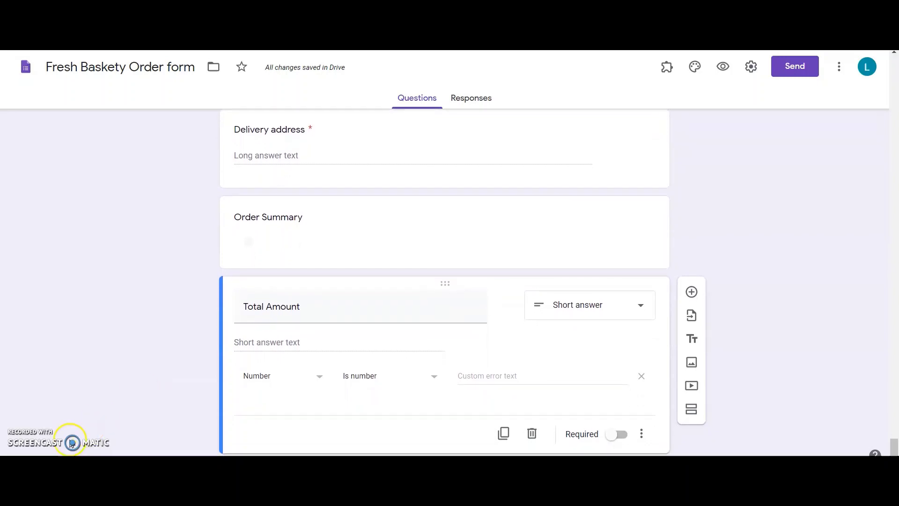
scroll(574, 353, "down", 1)
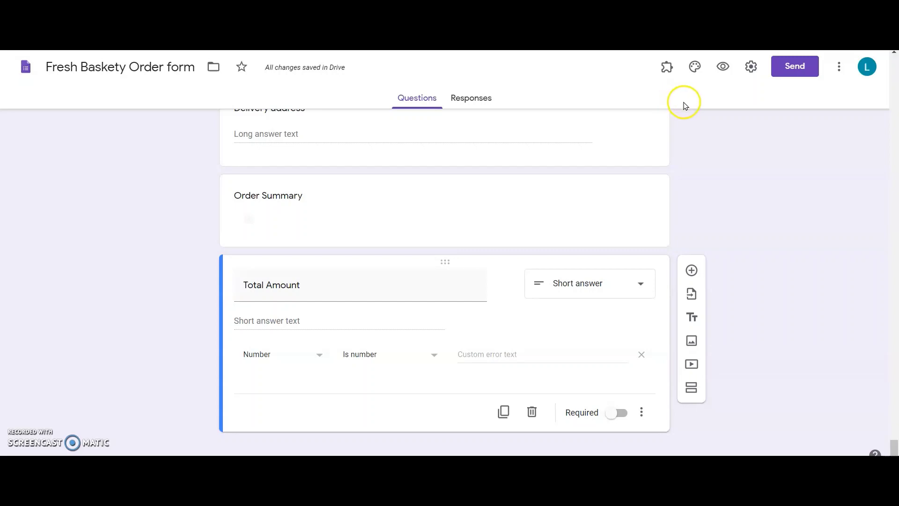
left_click(669, 71)
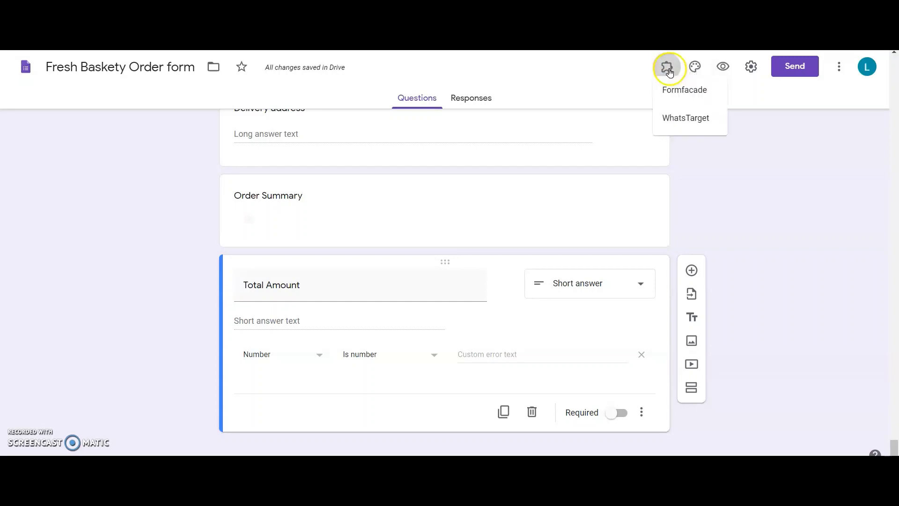
left_click(680, 105)
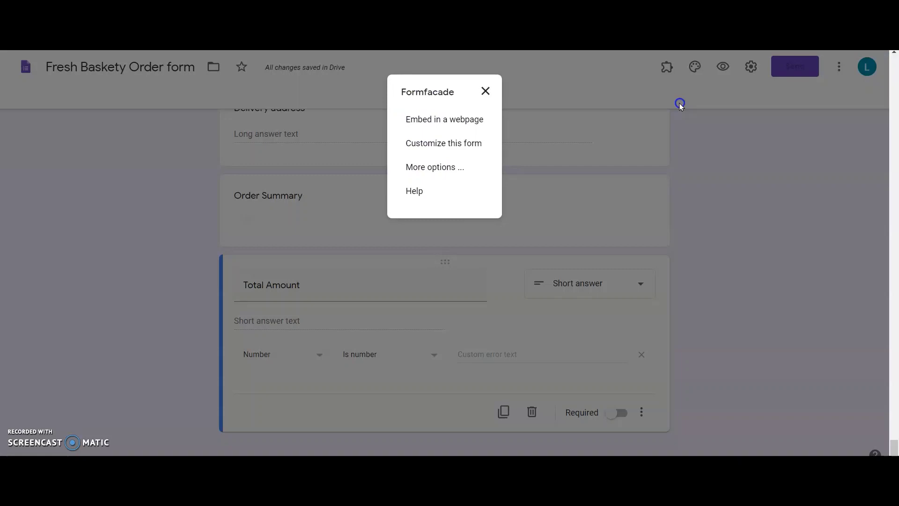
left_click(470, 144)
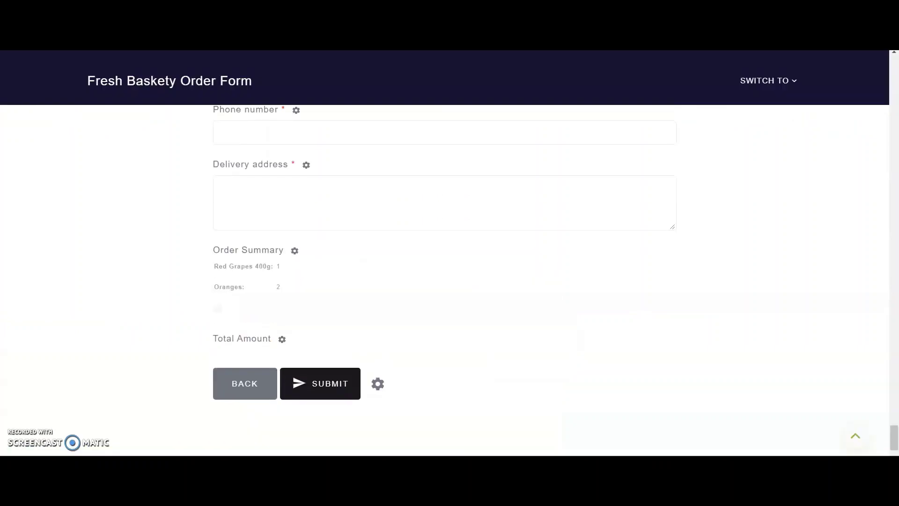
Set the Order Summary description in FormFacade to ${summary("$",true)}
mouse_move(894, 422)
left_mouse_down()
mouse_move(895, 76)
mouse_move(895, 439)
left_mouse_up()
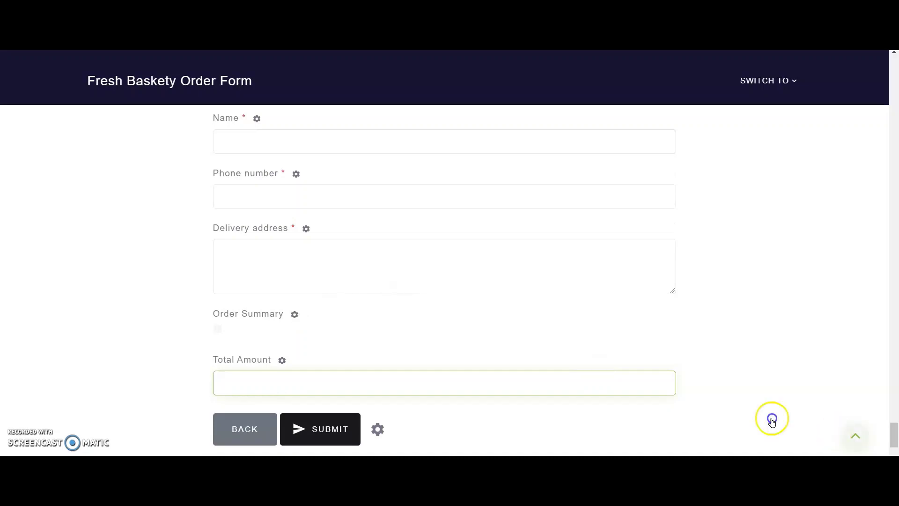
left_click(295, 314)
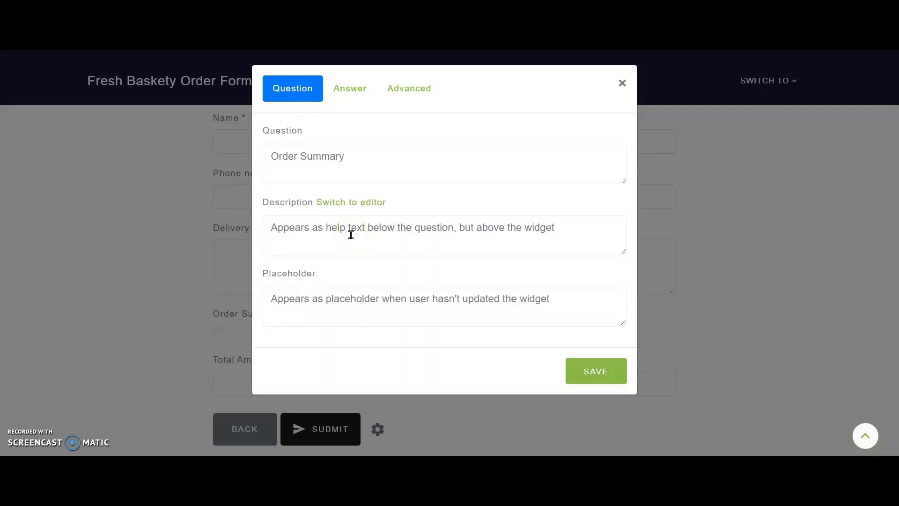
left_click(351, 234)
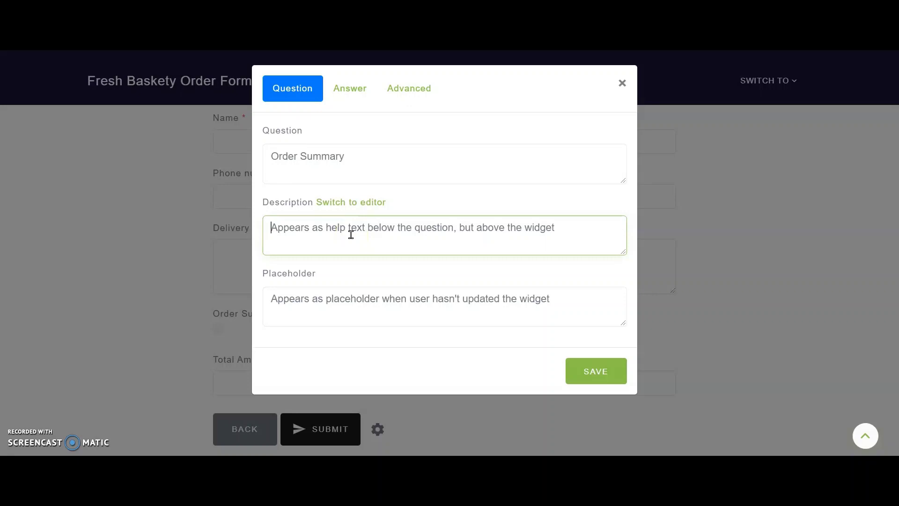
type("summary")
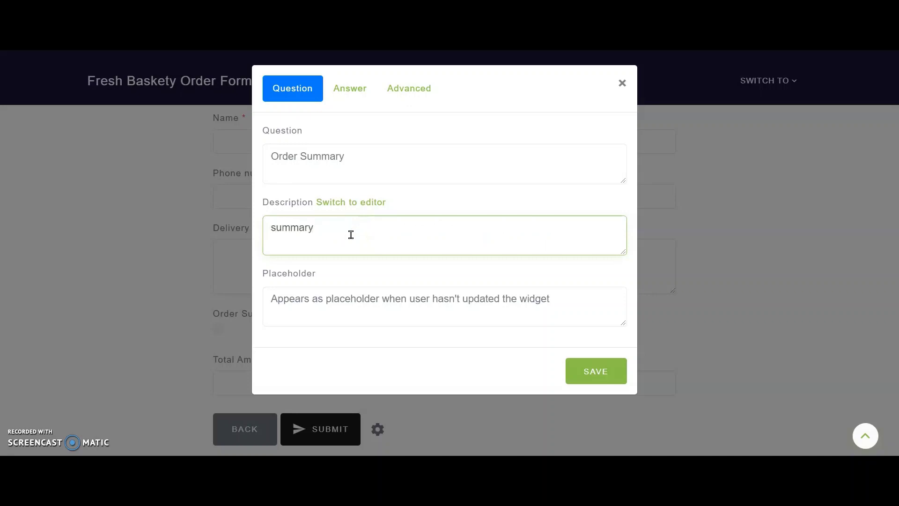
type("()")
left_click(473, 221)
type("$\",true")
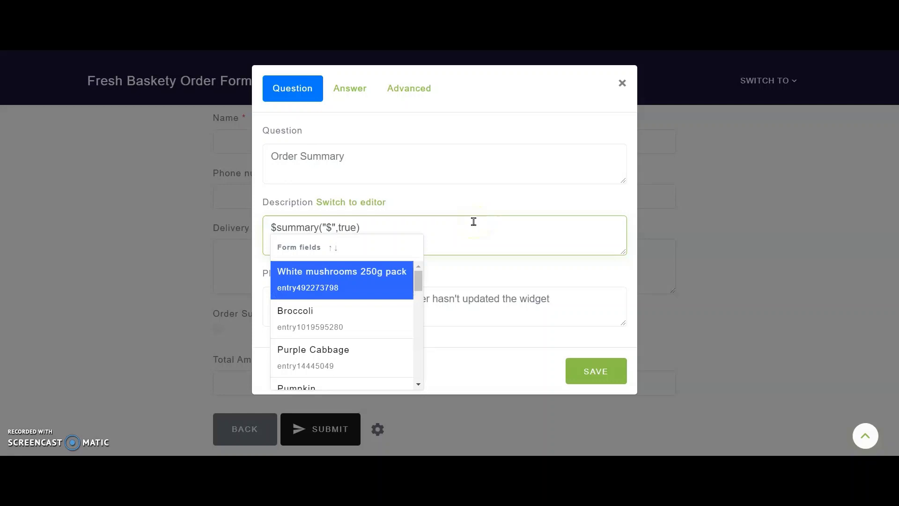
type("{")
left_click(469, 222)
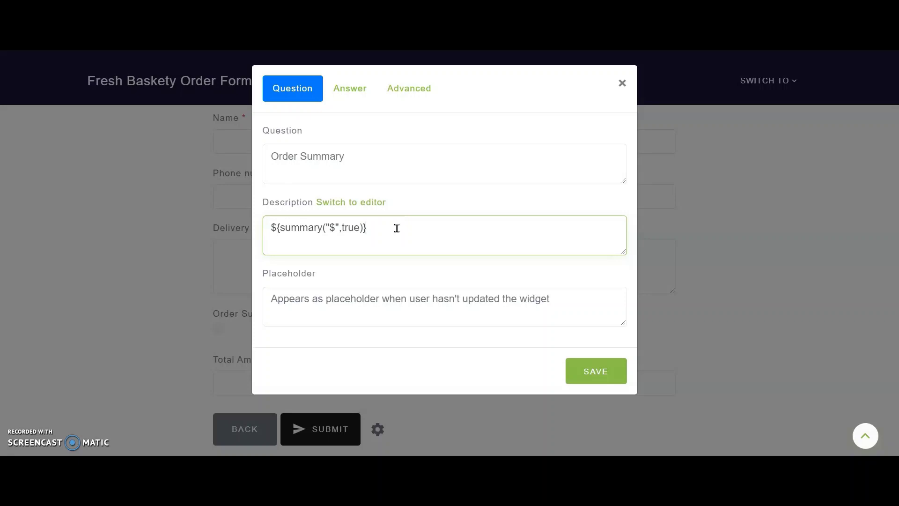
key("Escape")
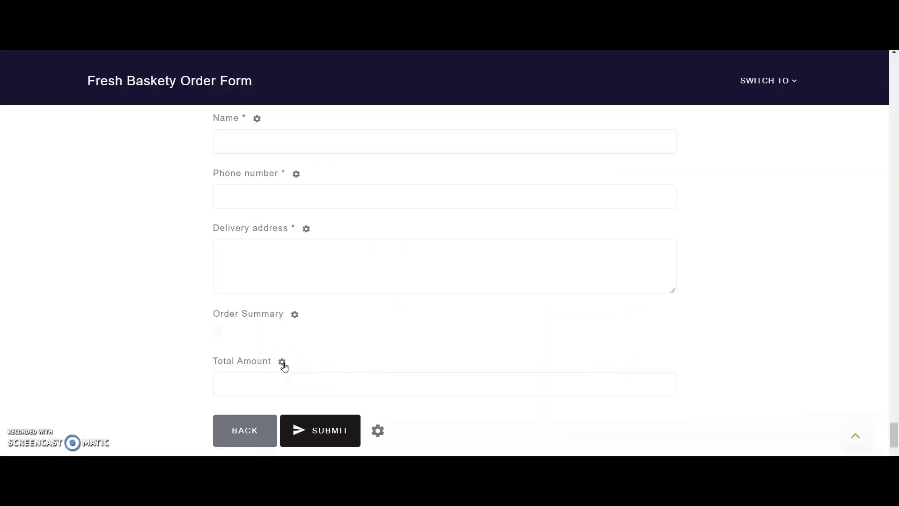
Give the Total Amount question the description ${amount("$",true)} and save it
left_click(282, 362)
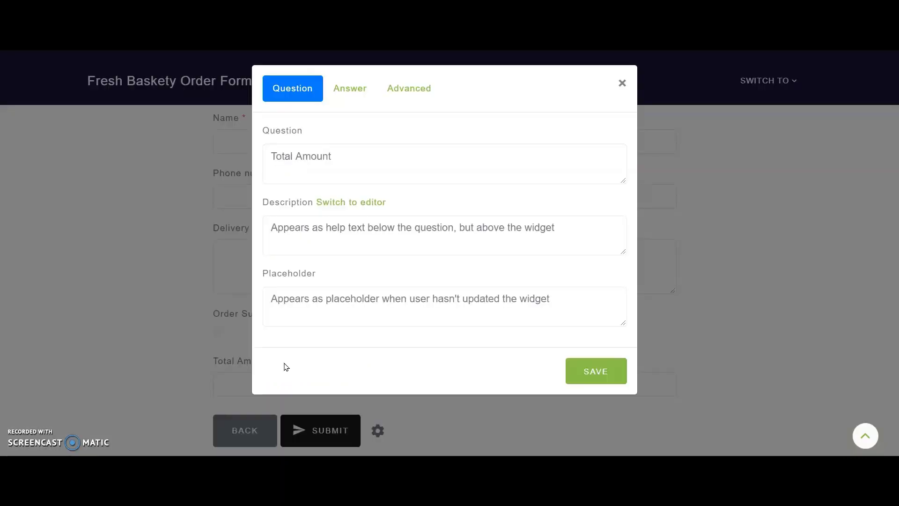
left_click(343, 259)
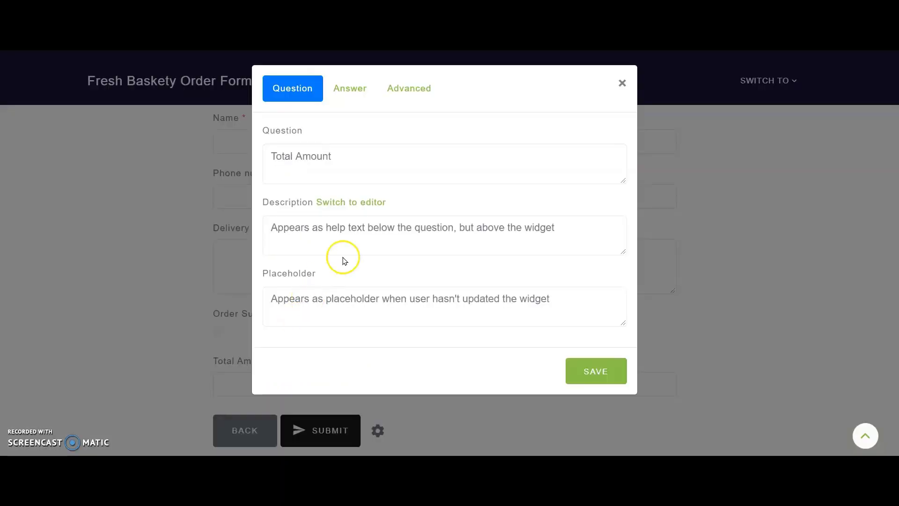
left_click(361, 238)
type("amount")
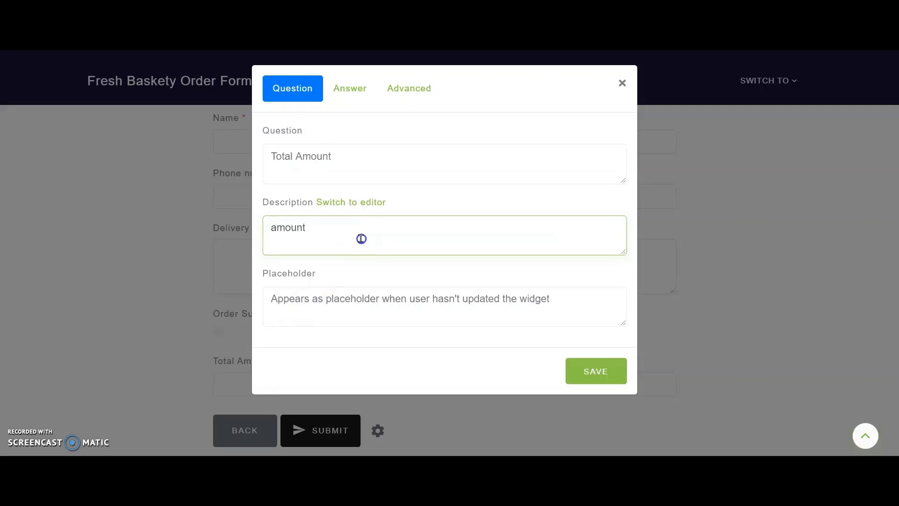
type("()")
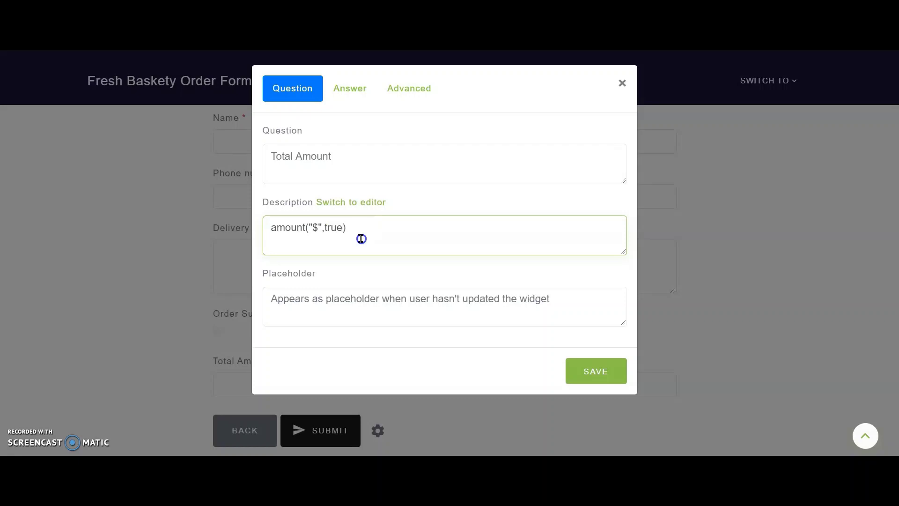
left_click(271, 228)
type("${")
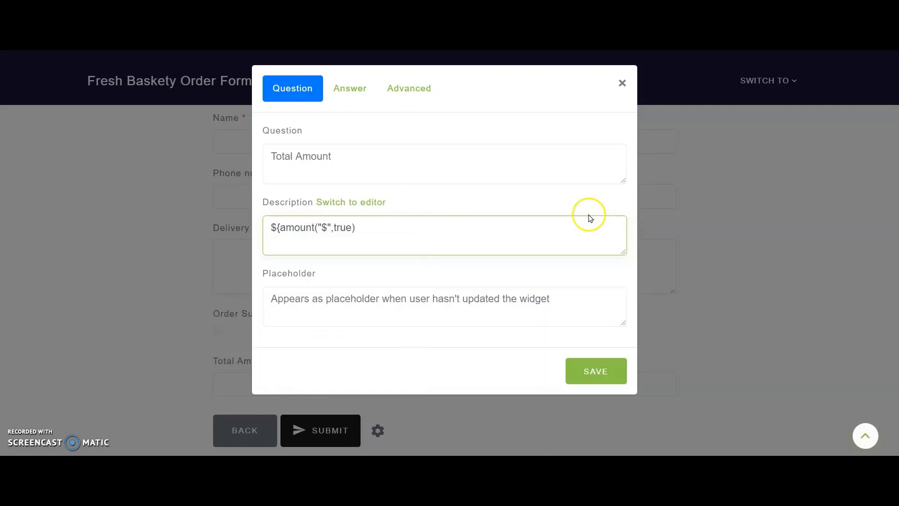
left_click(502, 232)
left_click(614, 376)
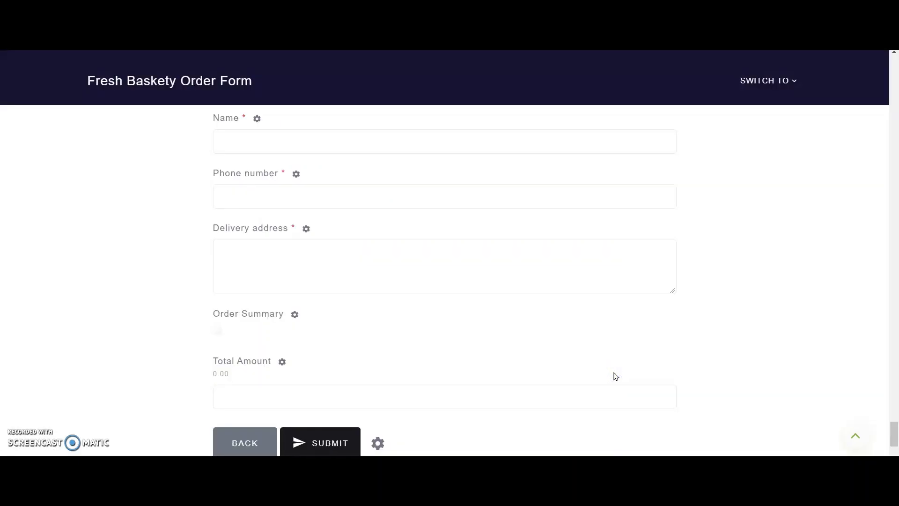
Switch to the shareable live version of the FormFacade order form
left_click(688, 200)
left_click(770, 83)
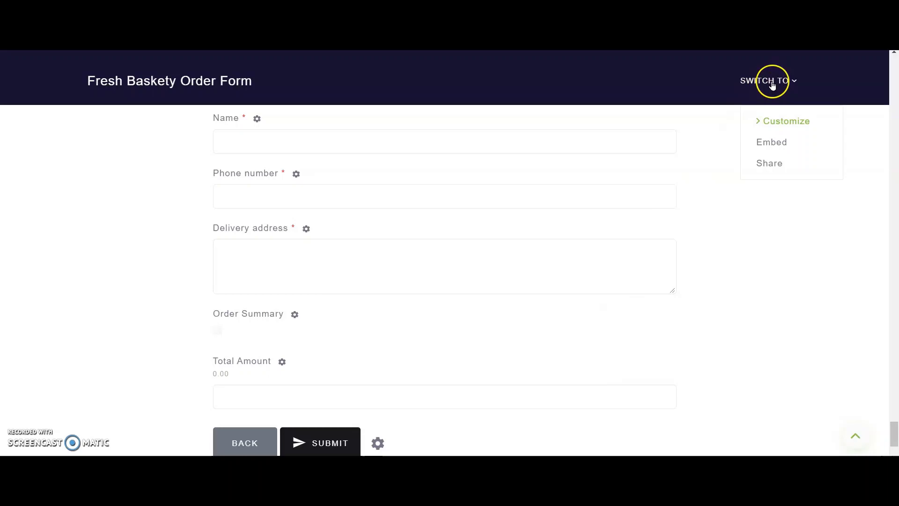
left_click(771, 161)
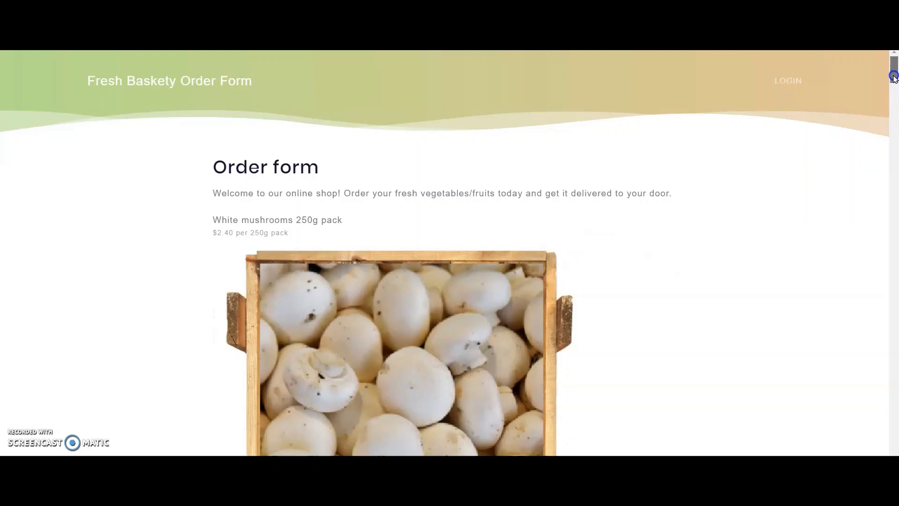
left_click_drag(894, 70, 895, 425)
Order 1 Oranges and check the review page lists Red Grapes 400g and Oranges totalling 7.00
left_click(665, 395)
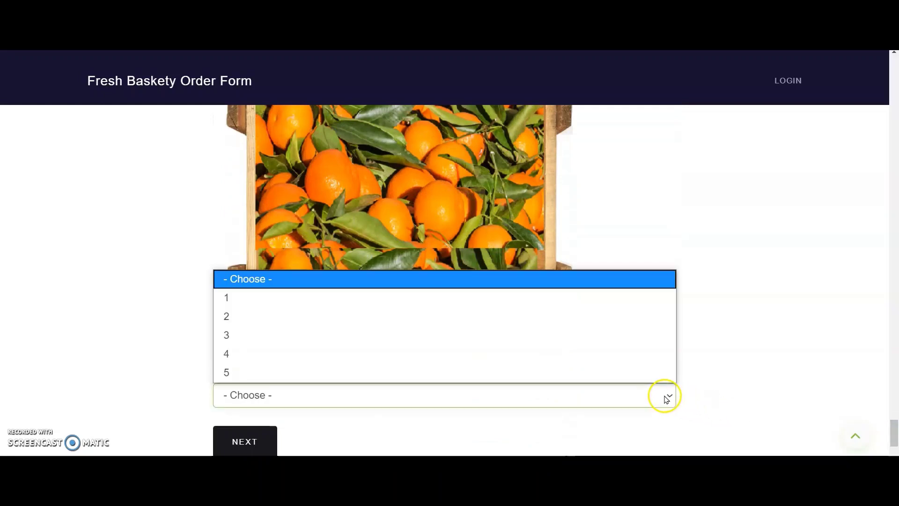
left_click(497, 306)
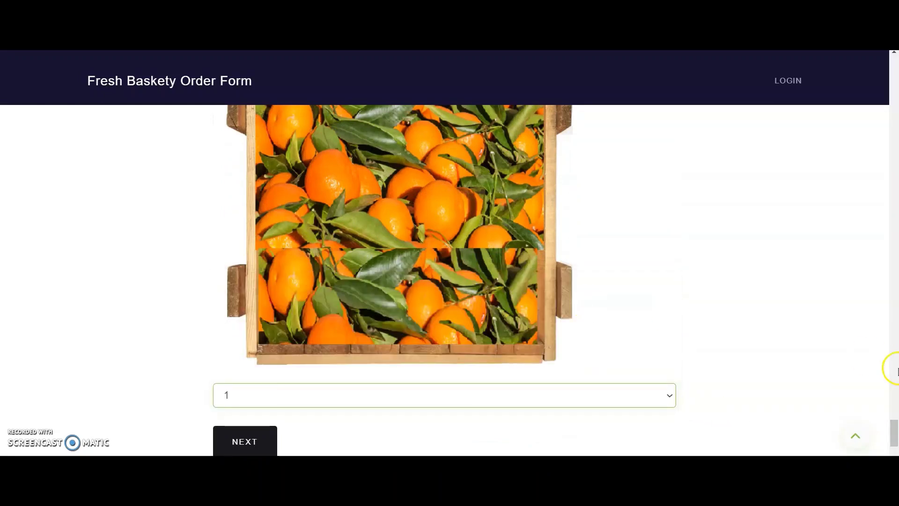
left_click(895, 419)
left_click_drag(895, 422, 895, 447)
left_click(261, 230)
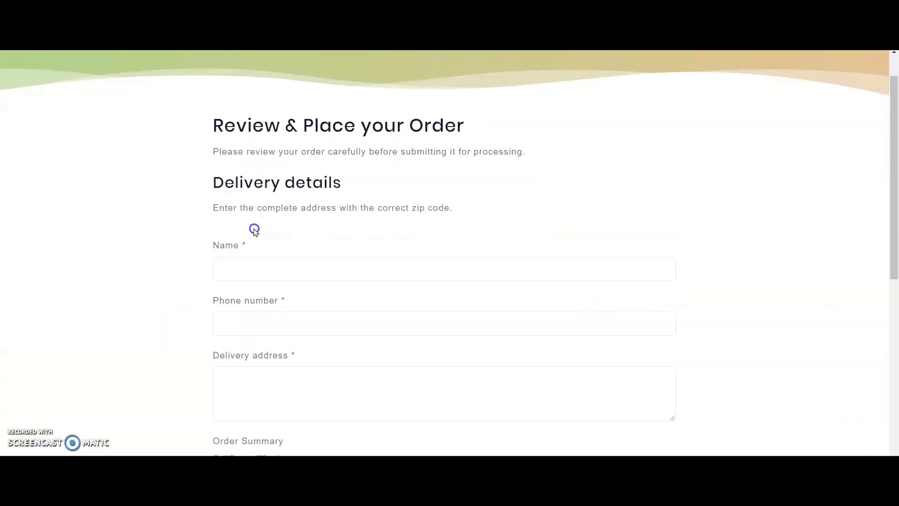
scroll(254, 230, "down", 3)
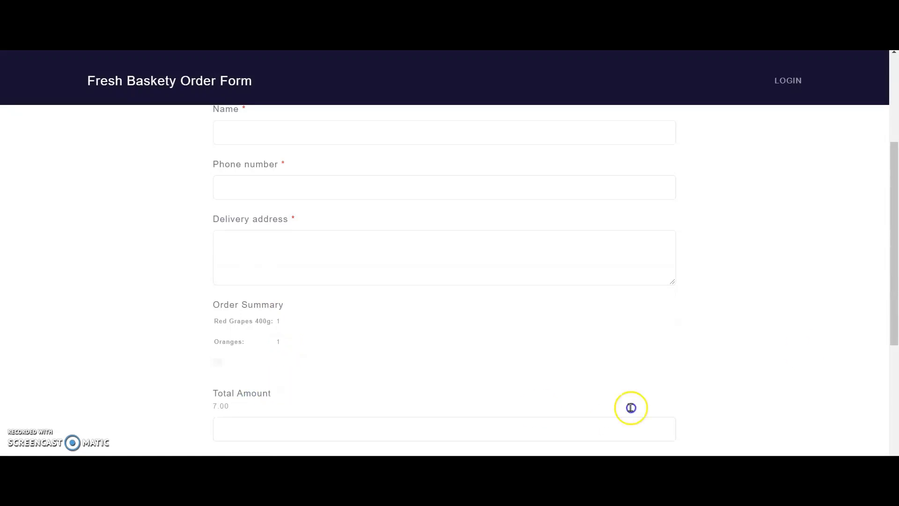
left_click_drag(896, 327, 896, 356)
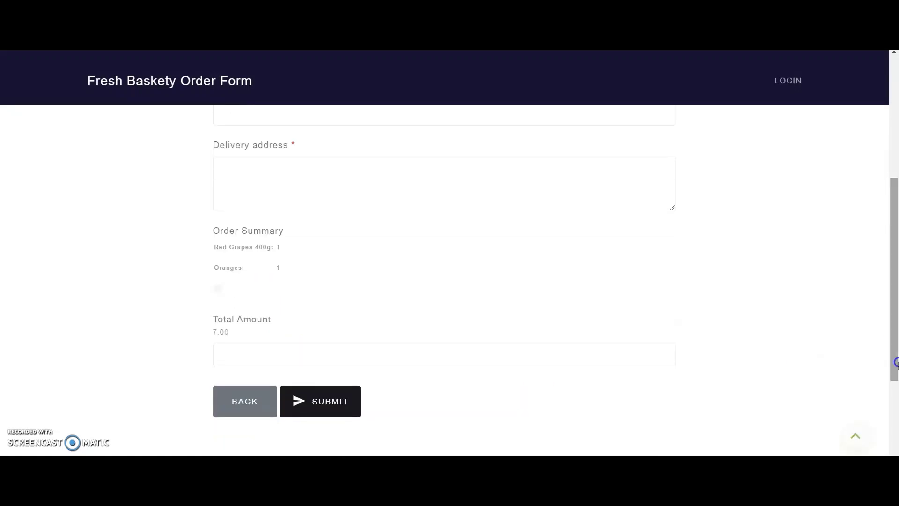
Go back, raise Oranges to 2, and confirm the review total updates to 9.50
left_click(251, 397)
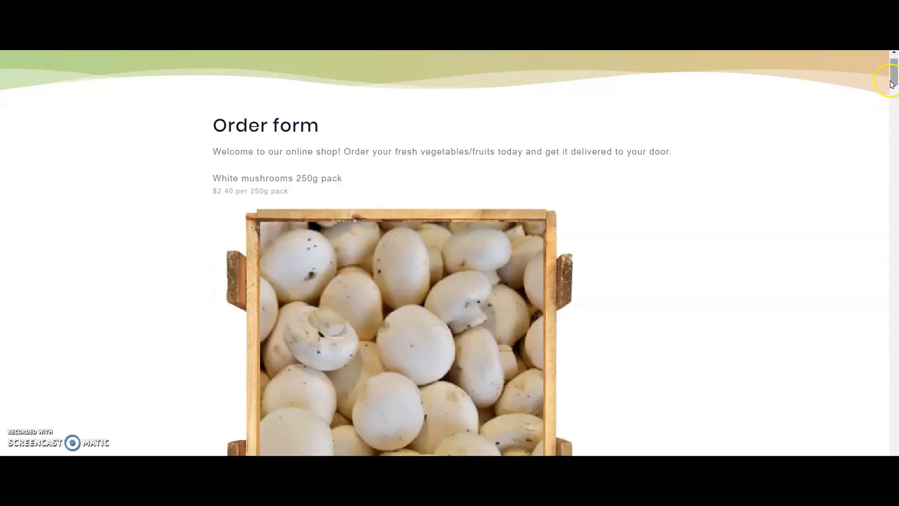
left_click_drag(894, 76, 895, 442)
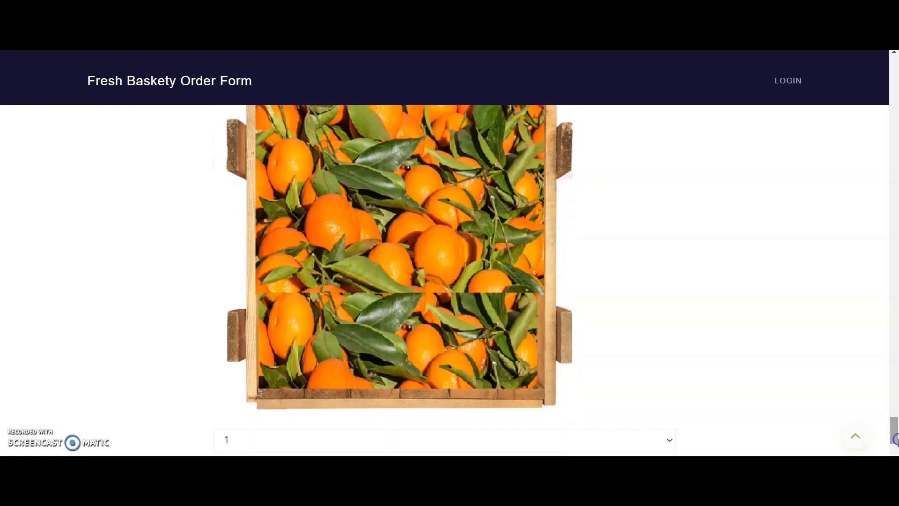
left_click(667, 441)
left_click(445, 361)
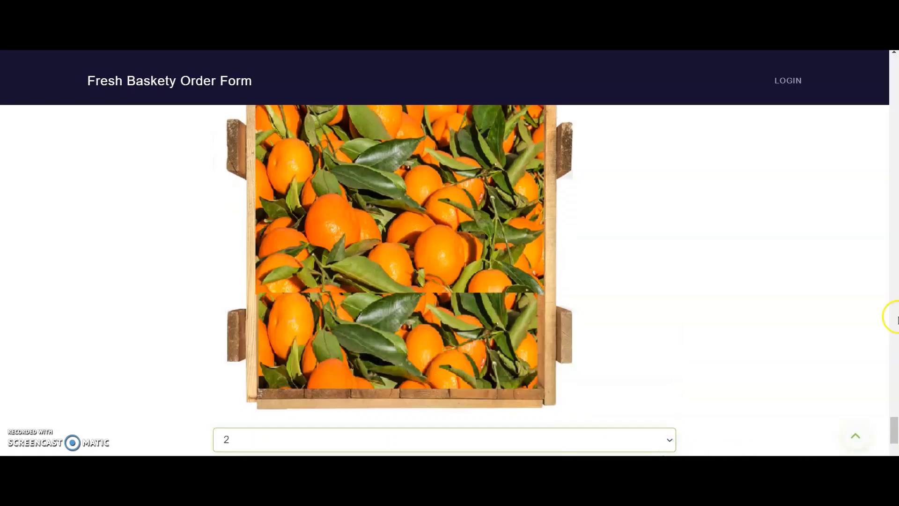
left_click_drag(894, 417, 895, 435)
left_click(266, 275)
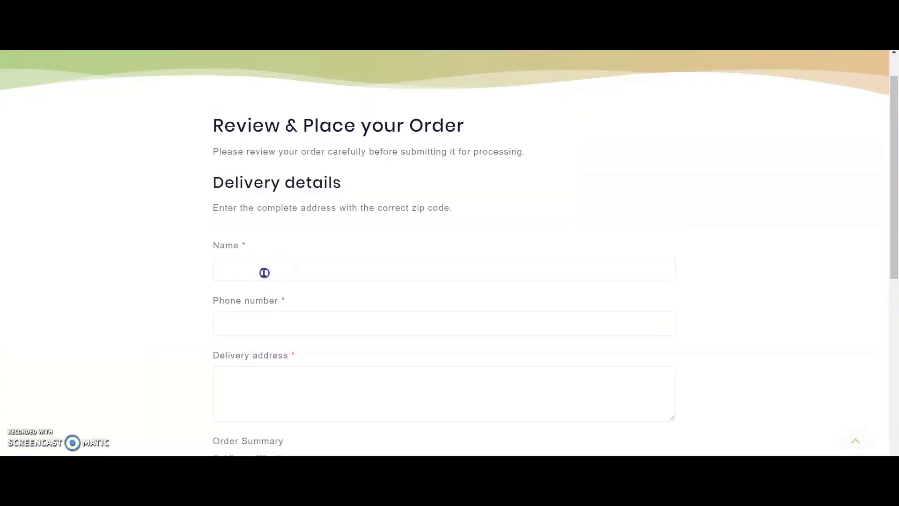
left_click_drag(895, 264, 895, 356)
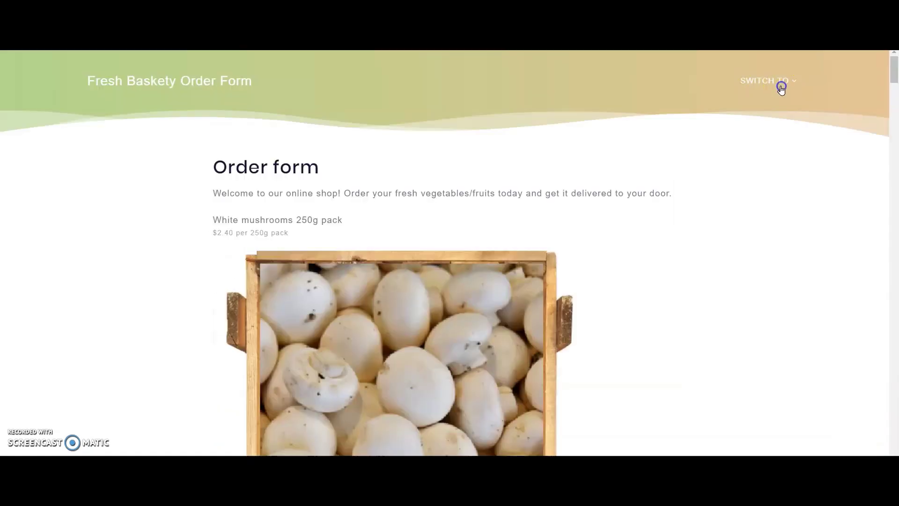
In FormFacade Customize, set the Order form's layout to 2 column and save
left_click(780, 84)
left_click(777, 121)
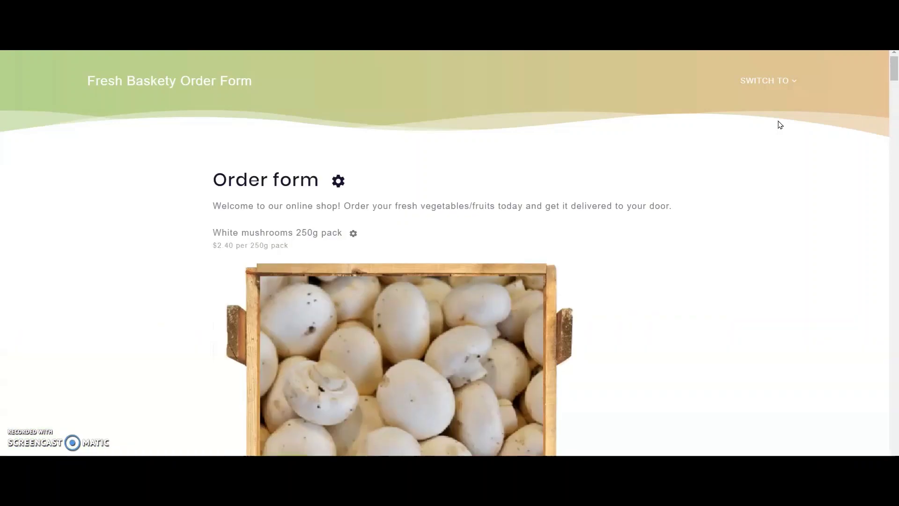
left_click(338, 182)
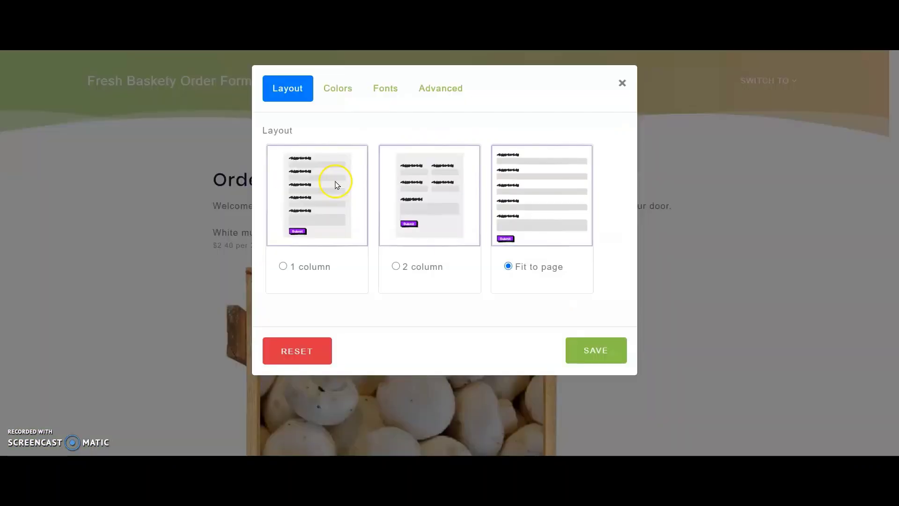
left_click(396, 266)
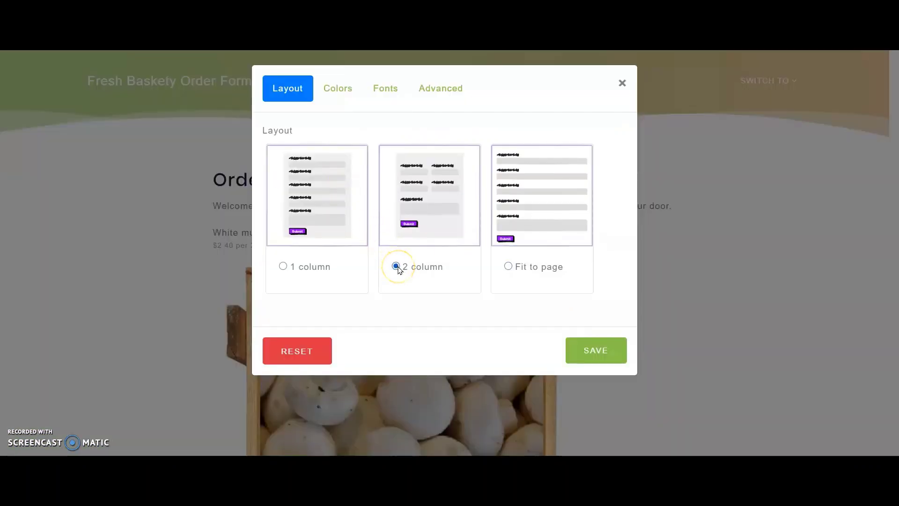
left_click(592, 352)
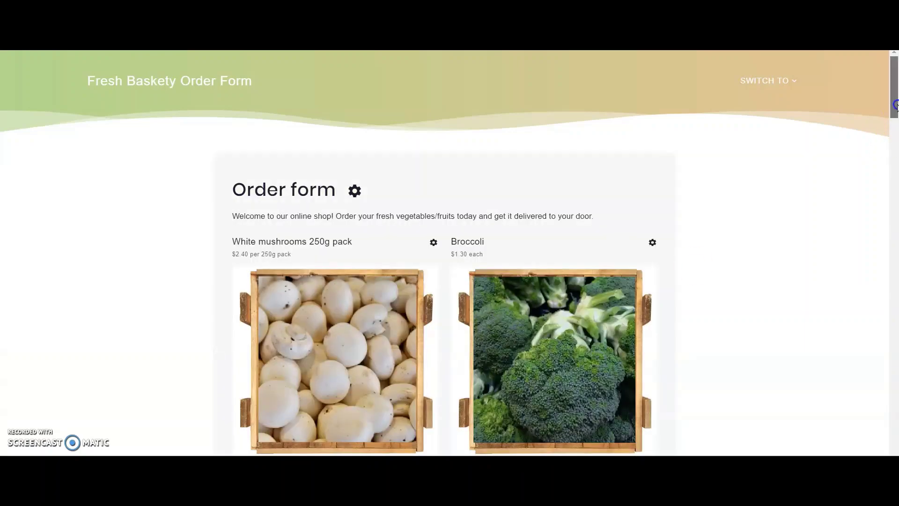
Back in the Fresh Baskety form editor, bring up the Formfacade add-on menu
scroll(893, 143, "down", 5)
left_click_drag(894, 138, 895, 419)
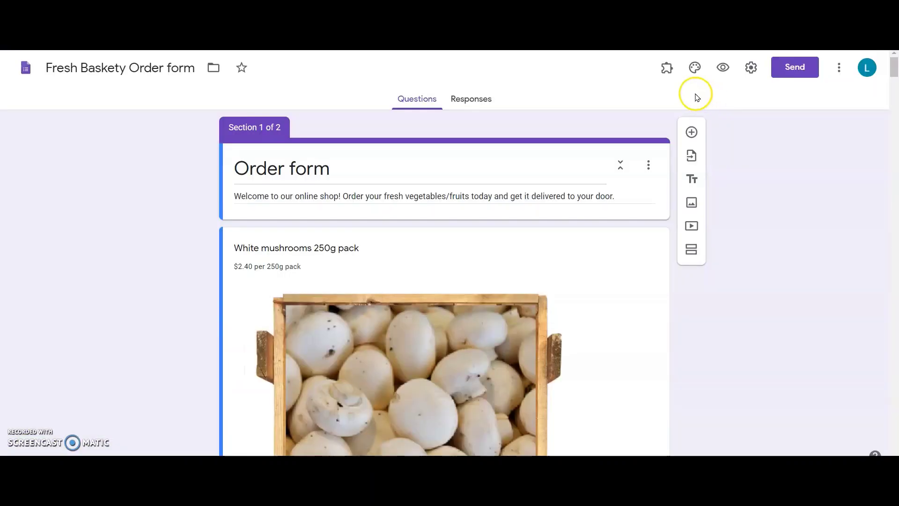
left_click(666, 67)
left_click(676, 101)
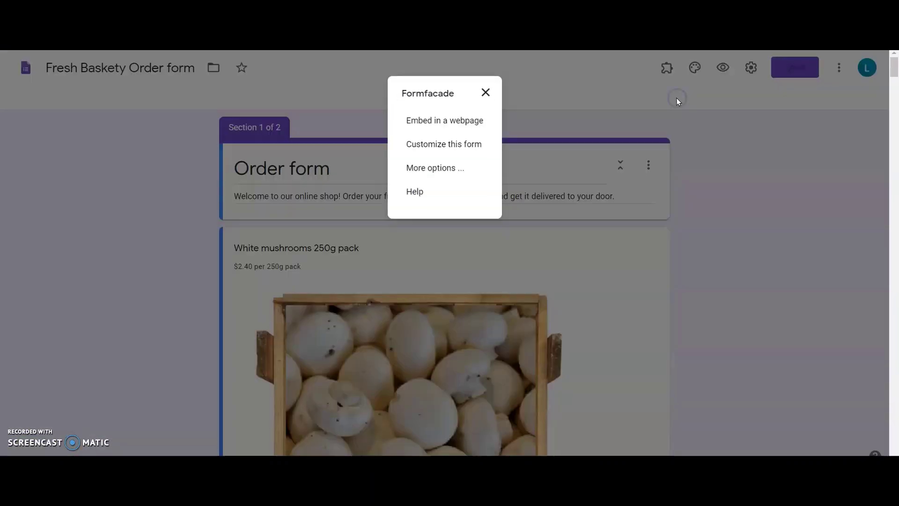
Copy the Formfacade WordPress embed code and save the website page containing the form
left_click(458, 123)
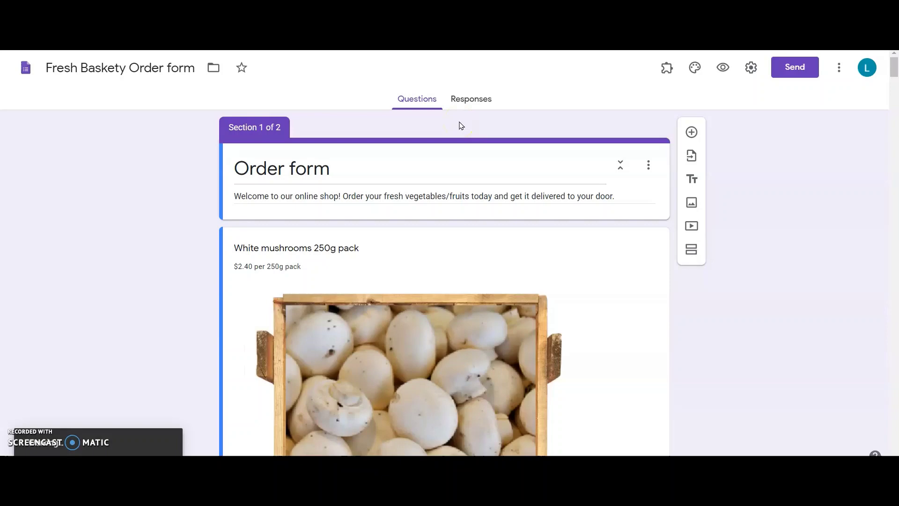
left_click(390, 206)
left_click(335, 295)
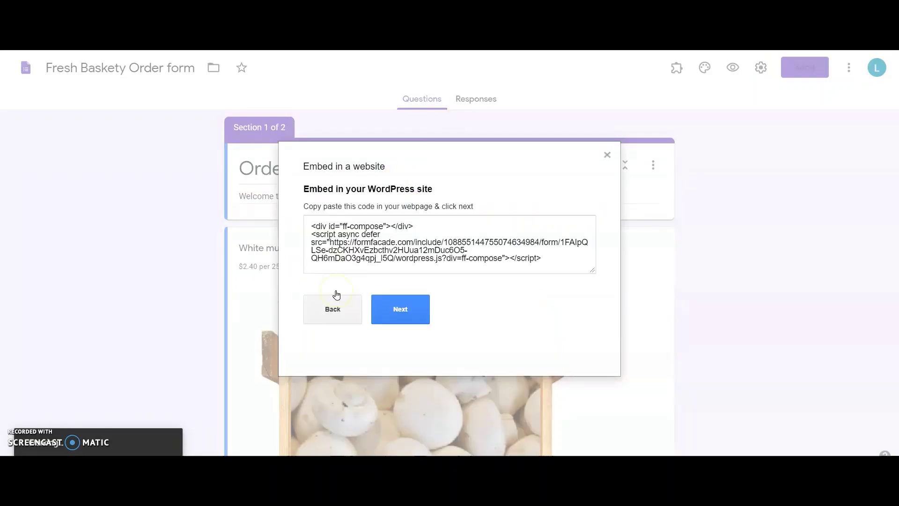
left_click(375, 250)
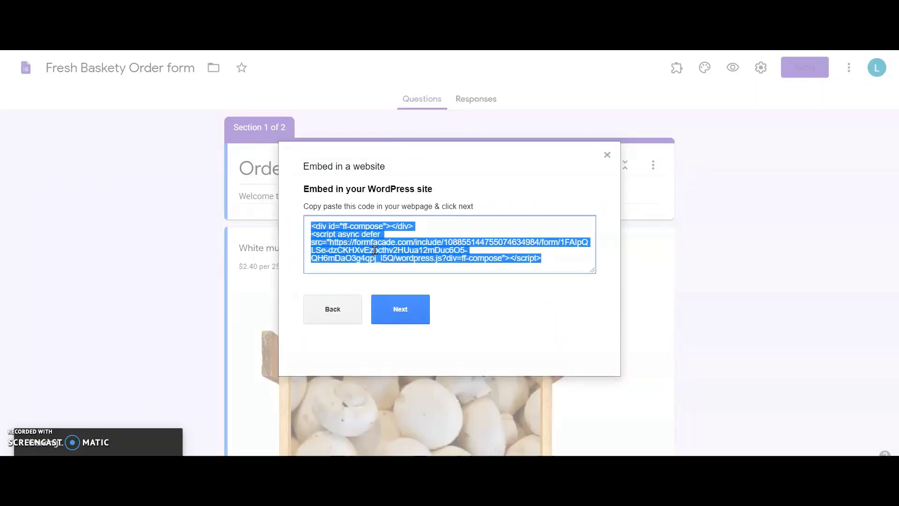
left_click(400, 309)
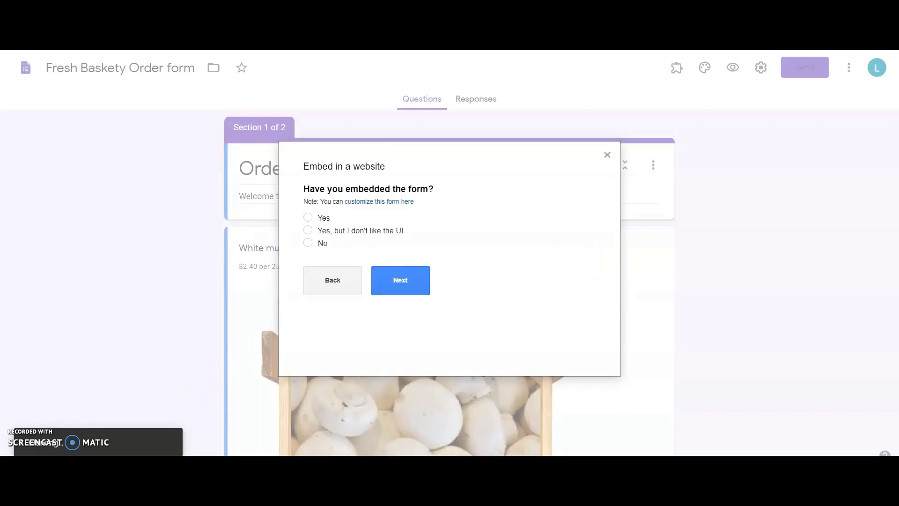
left_click(826, 67)
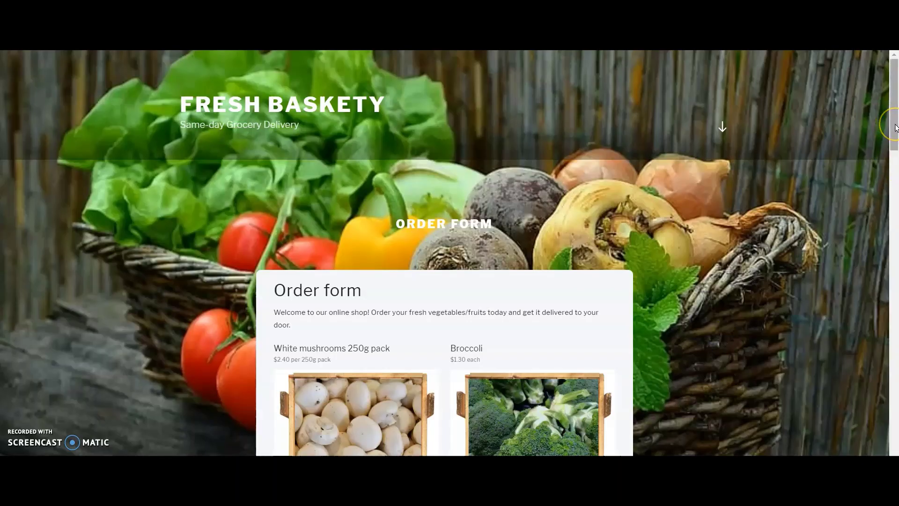
On the live site, set both the Red Grapes 400g and Oranges quantities to 1
left_click_drag(895, 136, 895, 447)
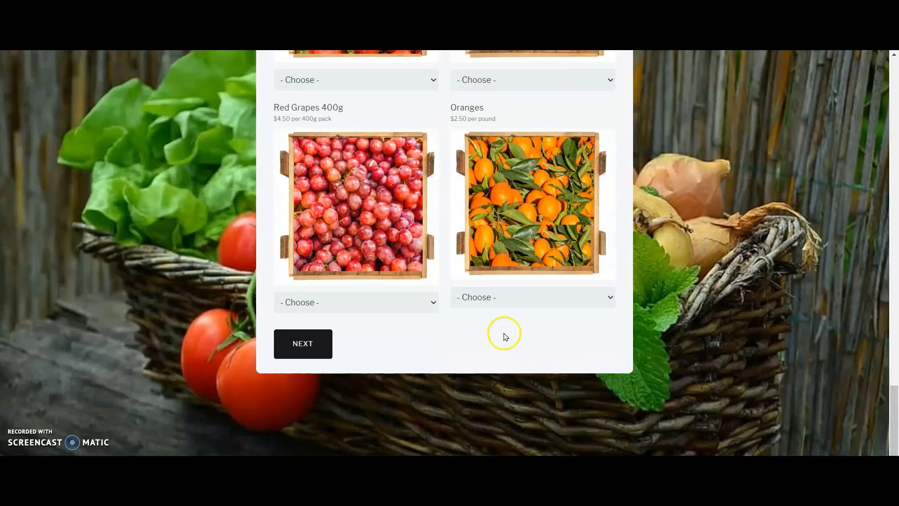
left_click(423, 303)
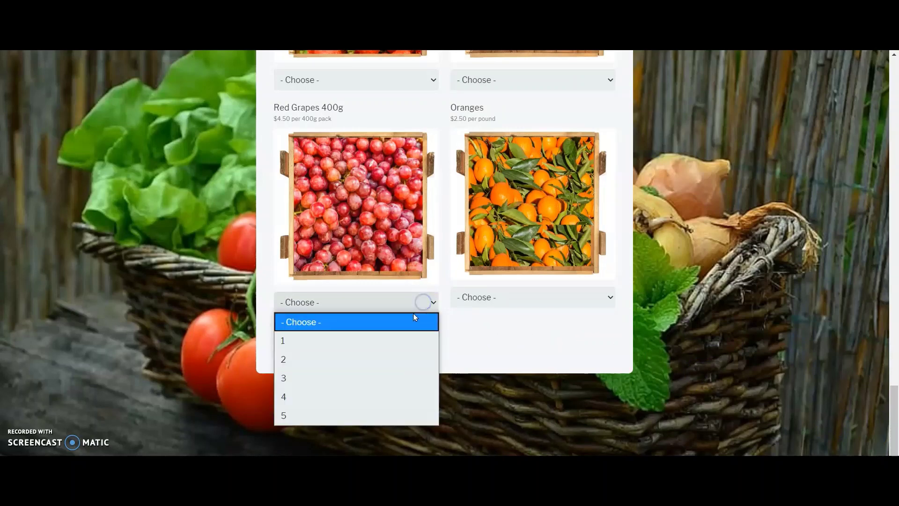
left_click(404, 338)
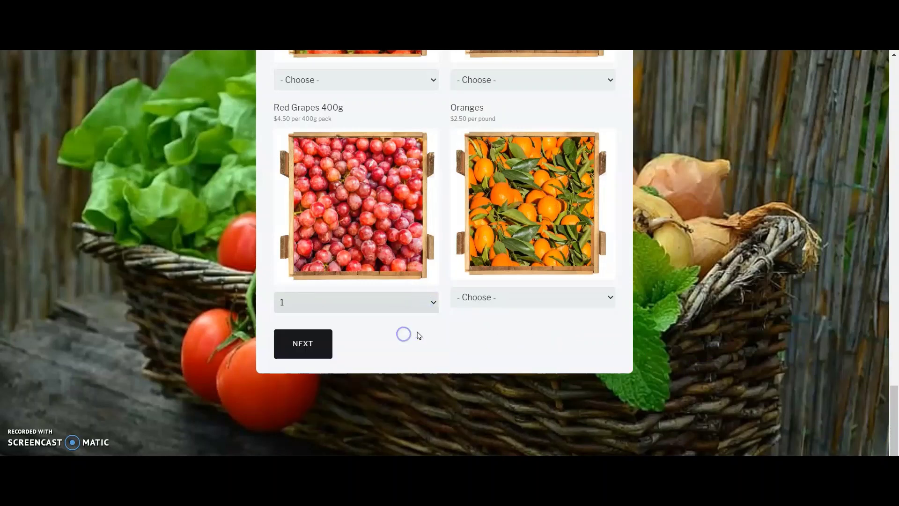
left_click(494, 298)
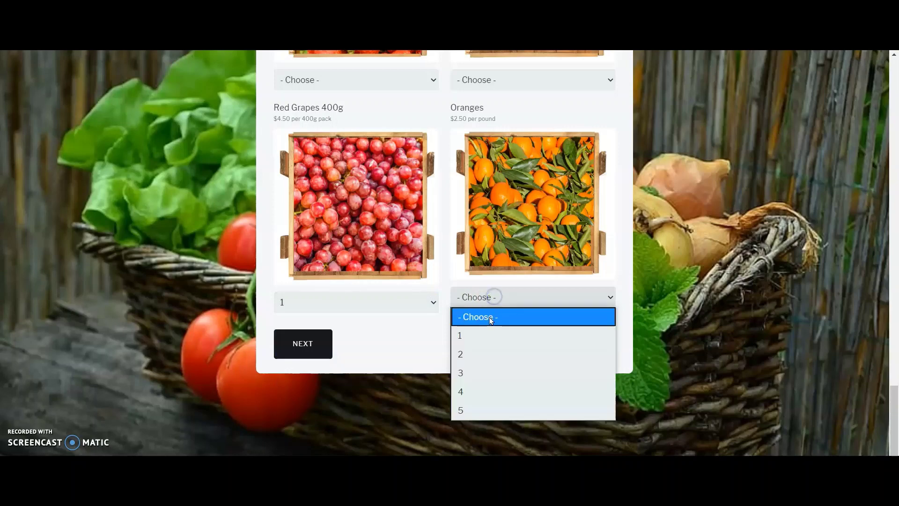
left_click(484, 332)
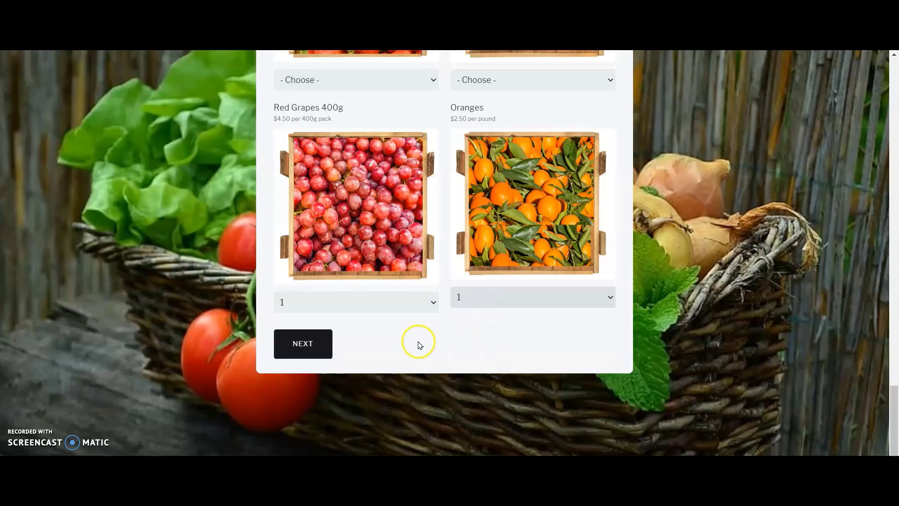
Continue to the review page and check the Order Summary totalling $7.00
left_click(313, 350)
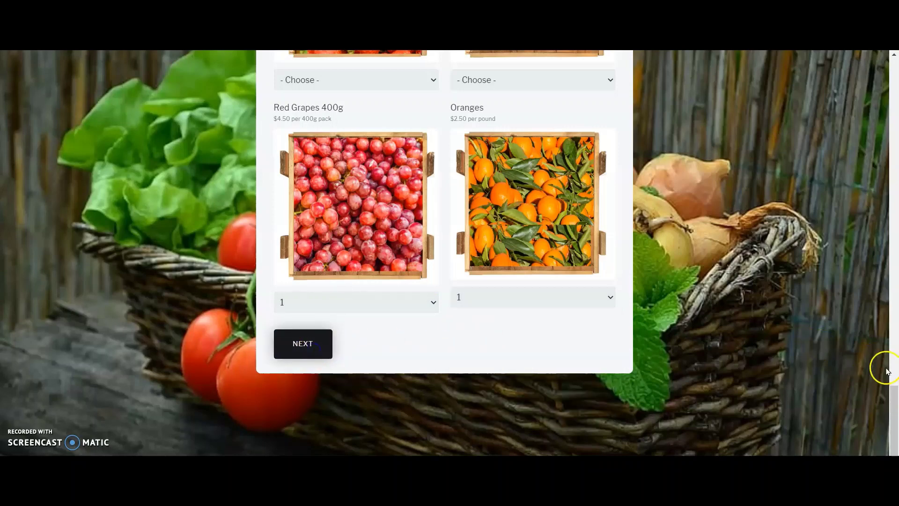
scroll(889, 371, "down", 1)
left_click(306, 327)
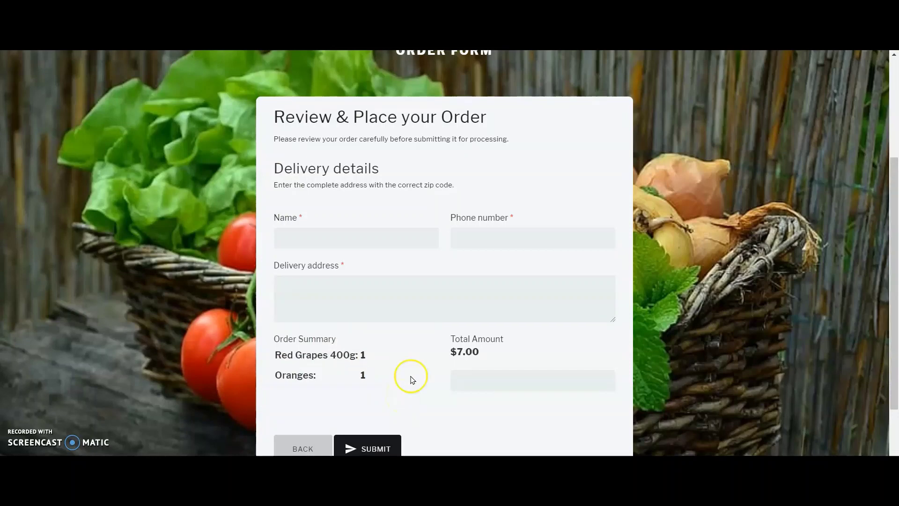
scroll(411, 378, "down", 1)
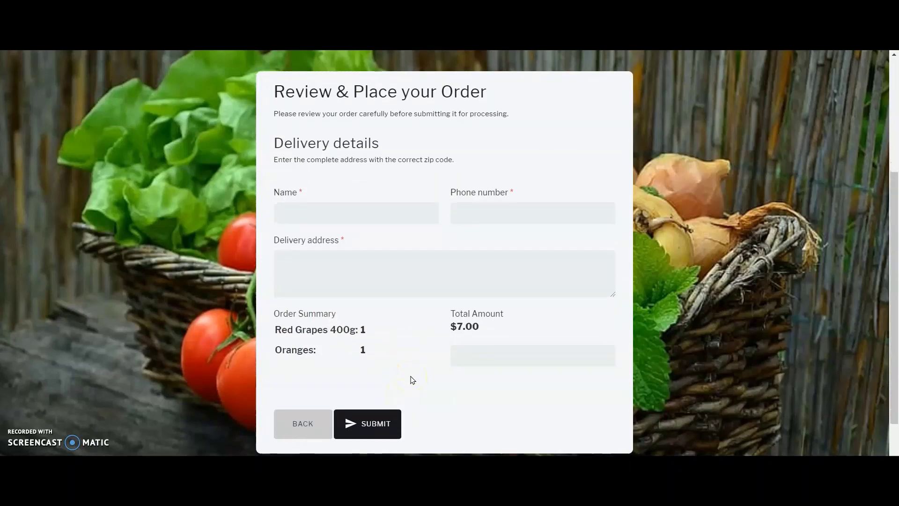